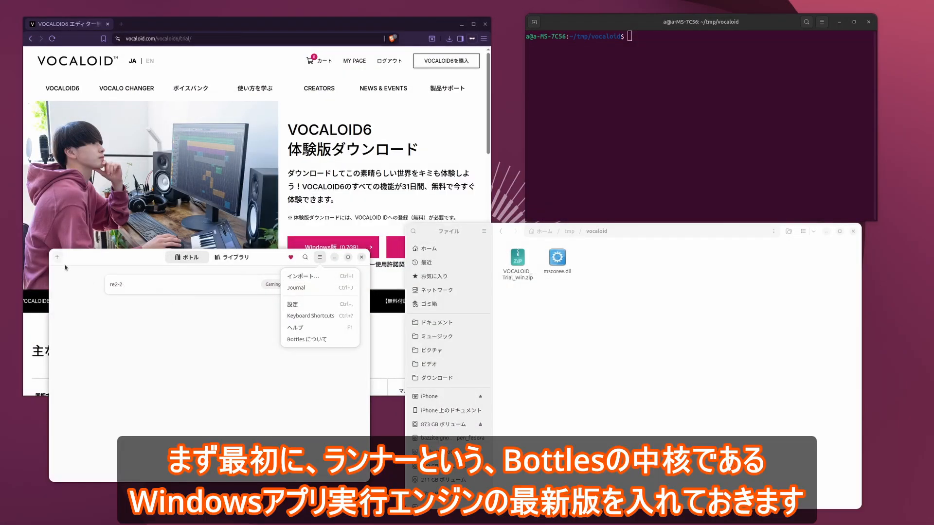
- Download the kron4ek-wine-11.11-amd64 runner from the Kron4ek group in the preferences and close them
click(330, 305)
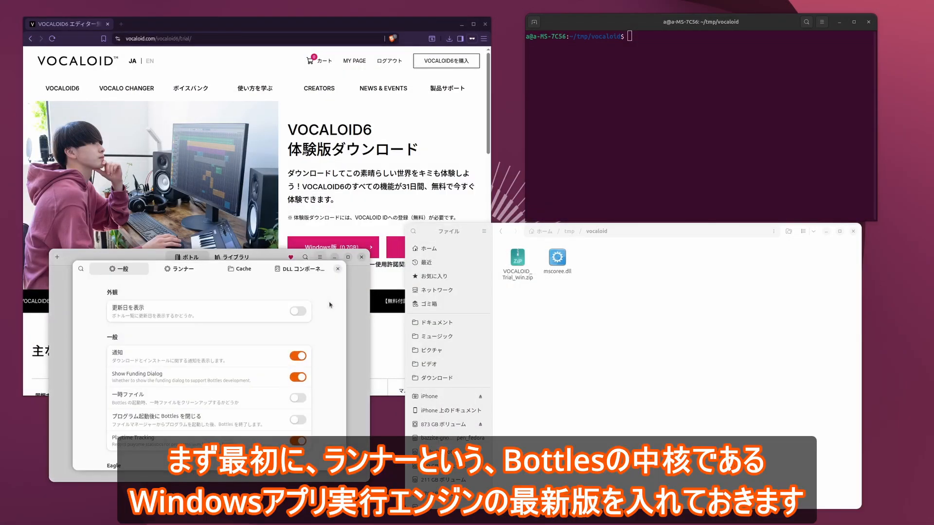
click(177, 270)
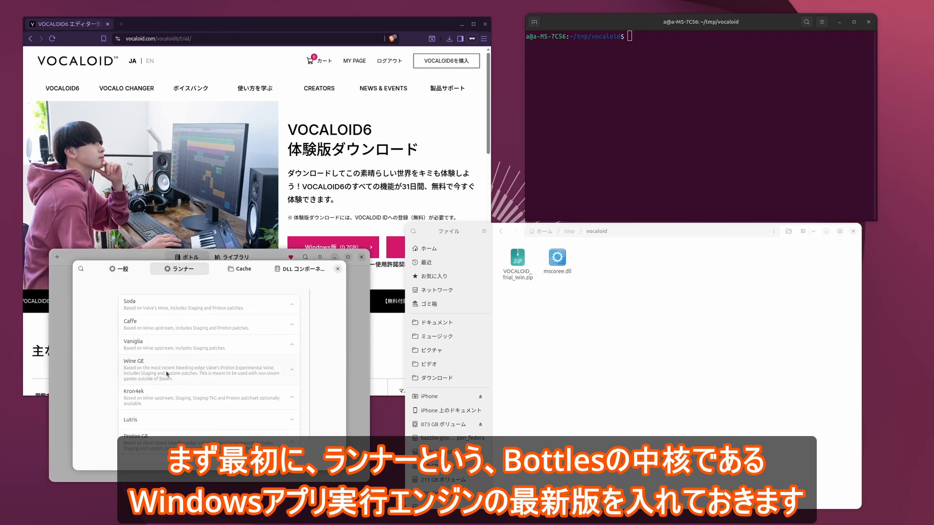
click(217, 397)
scroll(219, 349, down, 3)
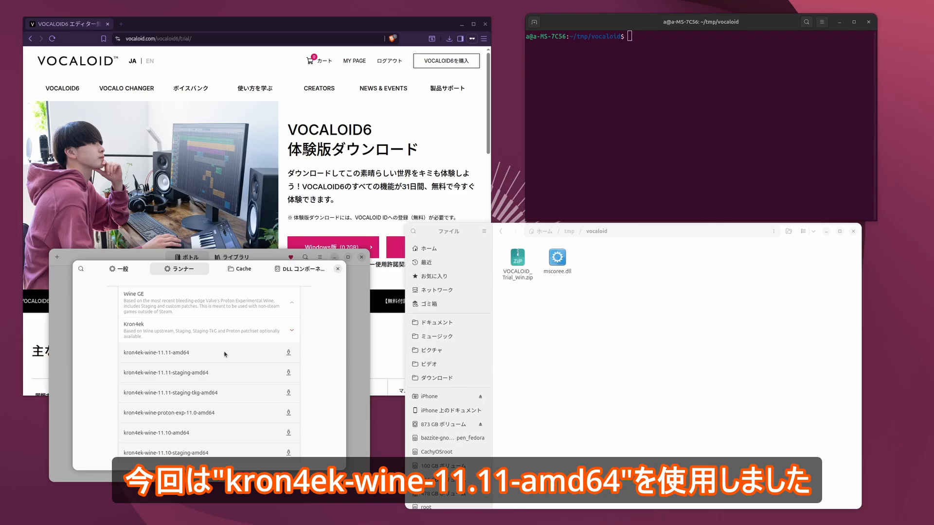
click(288, 353)
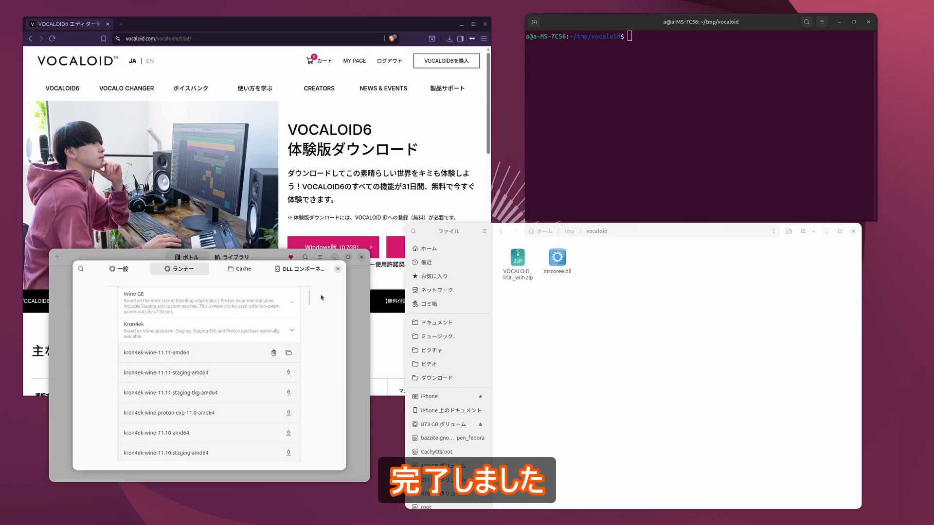
click(338, 269)
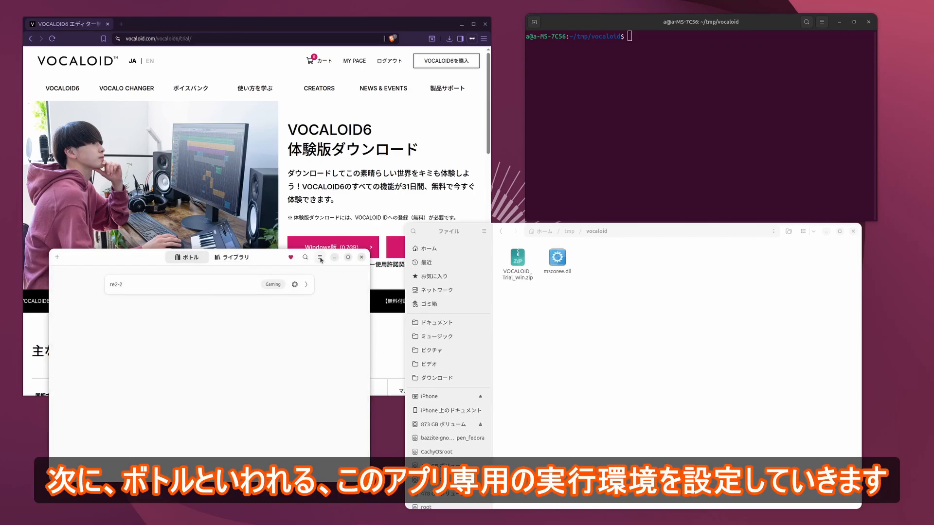
- Create an application bottle named vocaloid6 with the kron4ek-wine-11.11-amd64 runner, dismissing the Wine Mono dialog
click(57, 257)
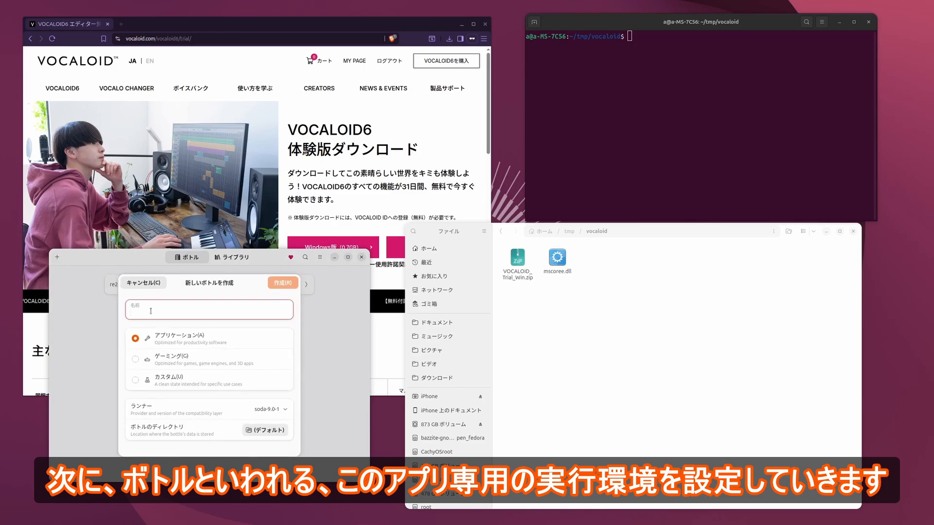
text(vocaloid)
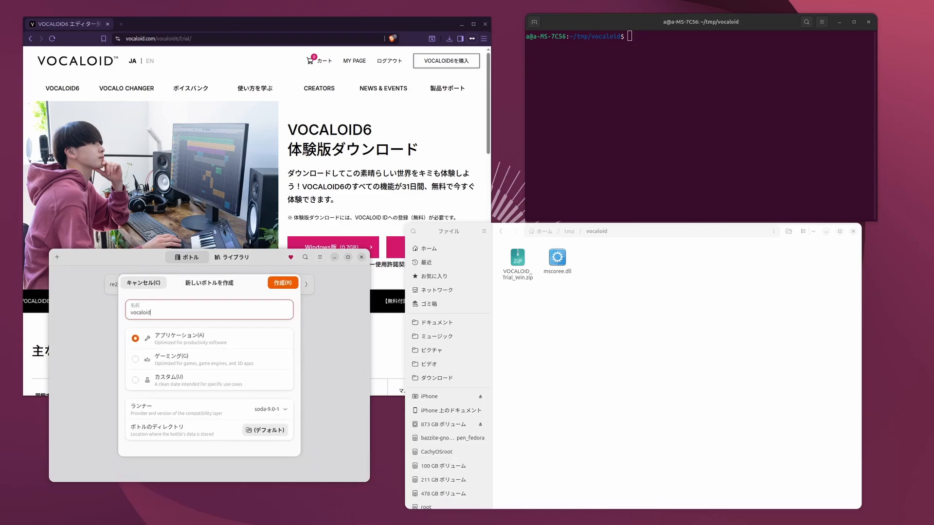
text(6)
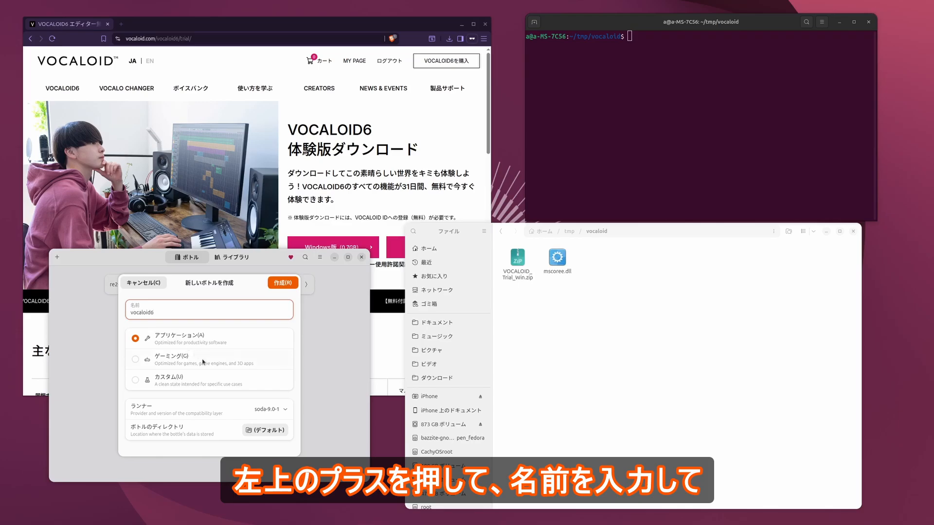
click(270, 410)
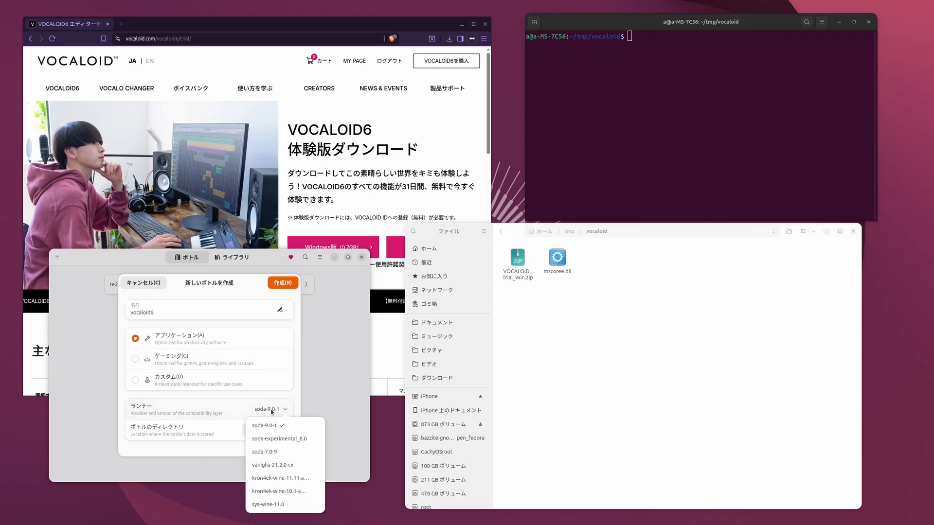
click(281, 478)
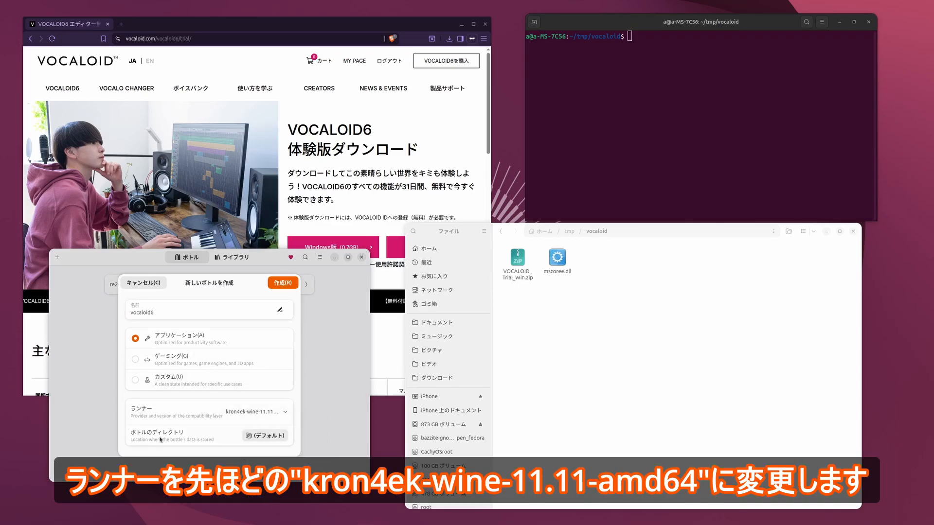
click(283, 283)
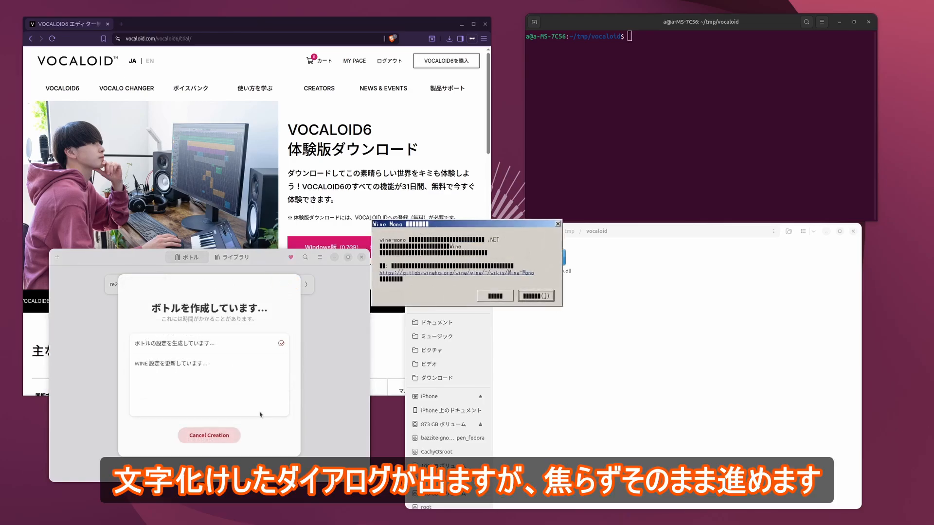
click(543, 298)
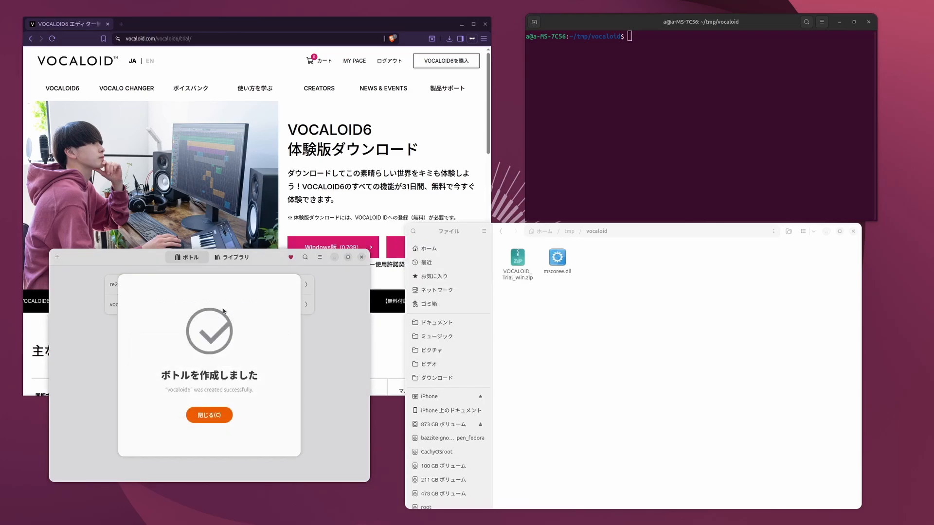
click(215, 417)
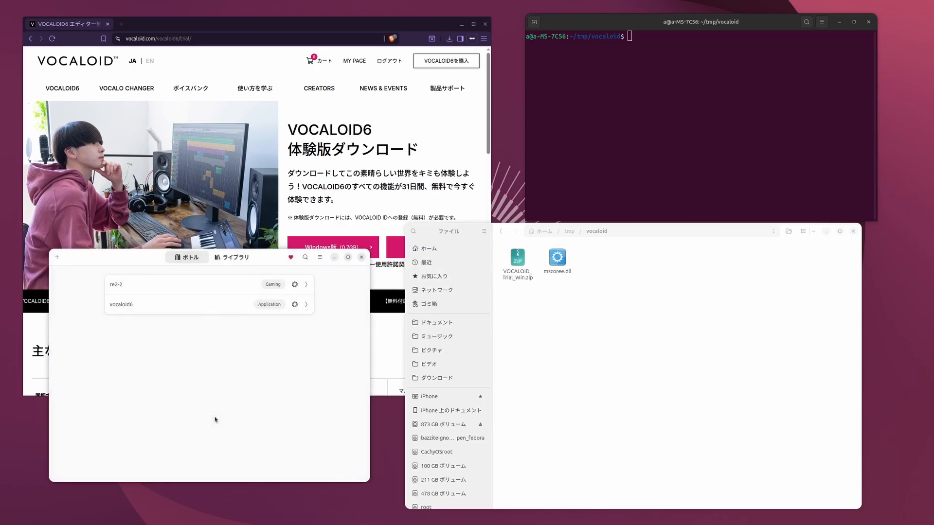
- Install the dependencies allfonts, cjkfonts, d3dcompiler_47, d3dx9 and d3dx11 in the vocaloid6 bottle
click(307, 307)
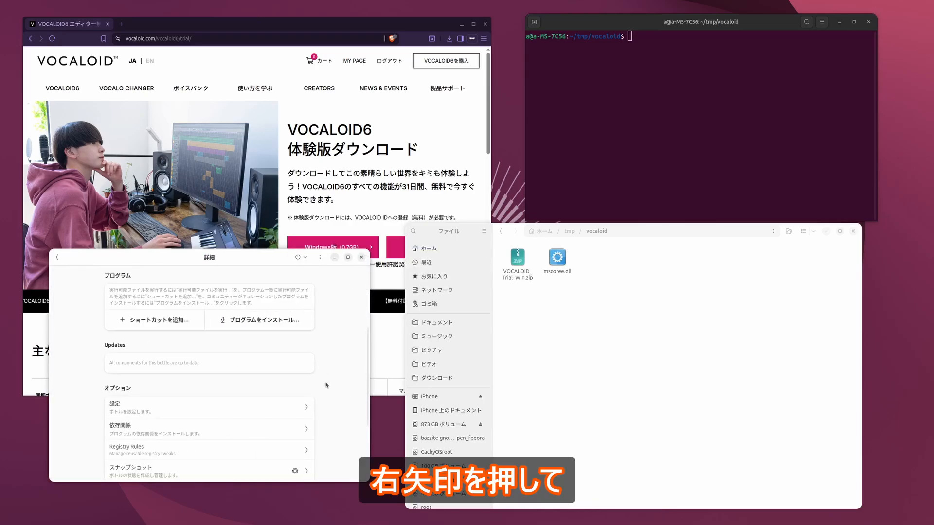
scroll(324, 386, down, 3)
click(254, 380)
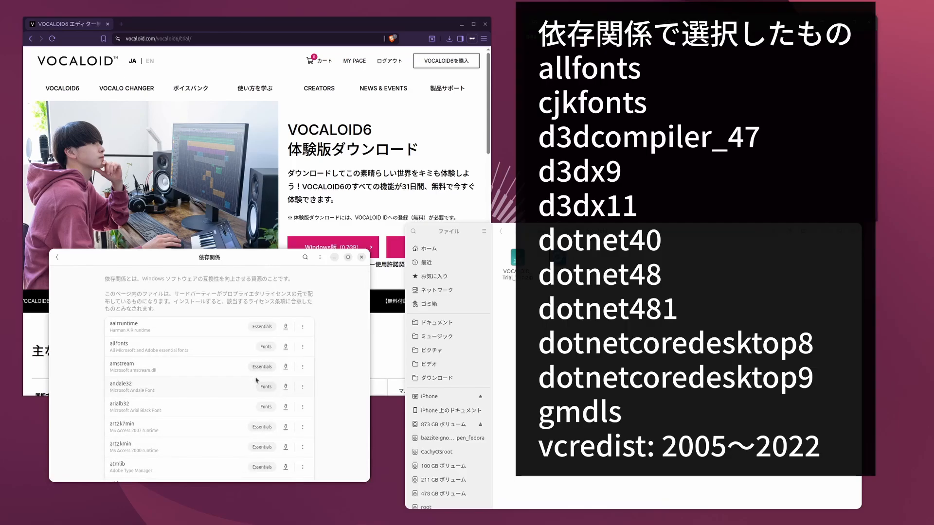
click(287, 349)
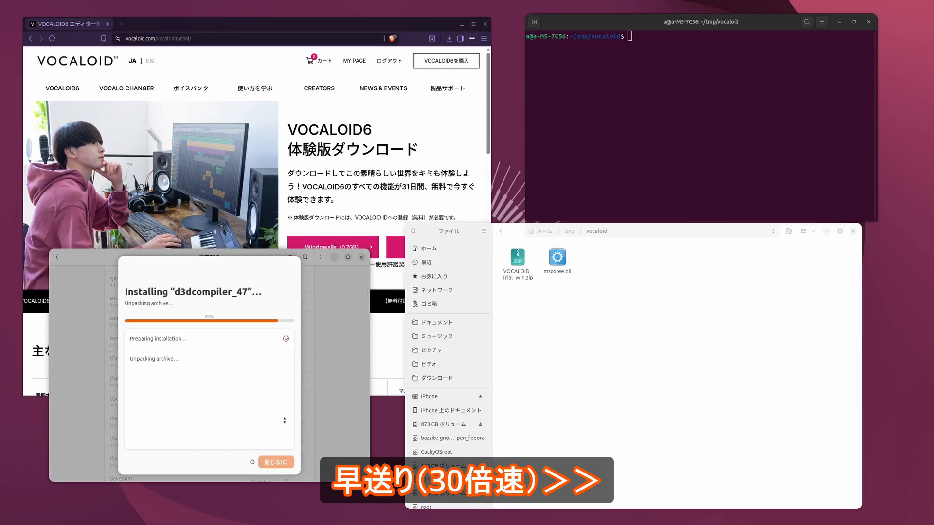
click(276, 462)
click(285, 426)
click(276, 462)
click(285, 418)
click(276, 462)
- Install the .NET Framework dependencies dotnet40, dotnet48 and dotnet481 in the bottle
scroll(286, 355, down, 5)
click(286, 355)
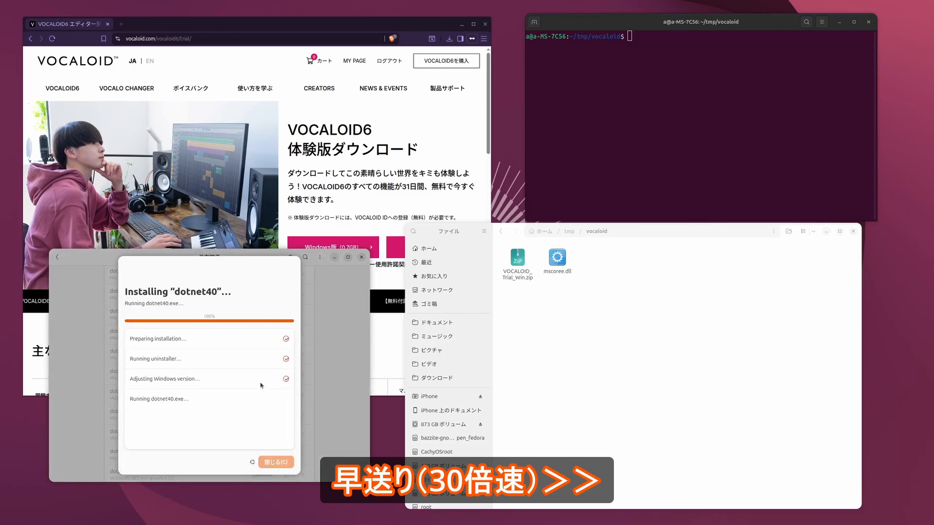
click(276, 462)
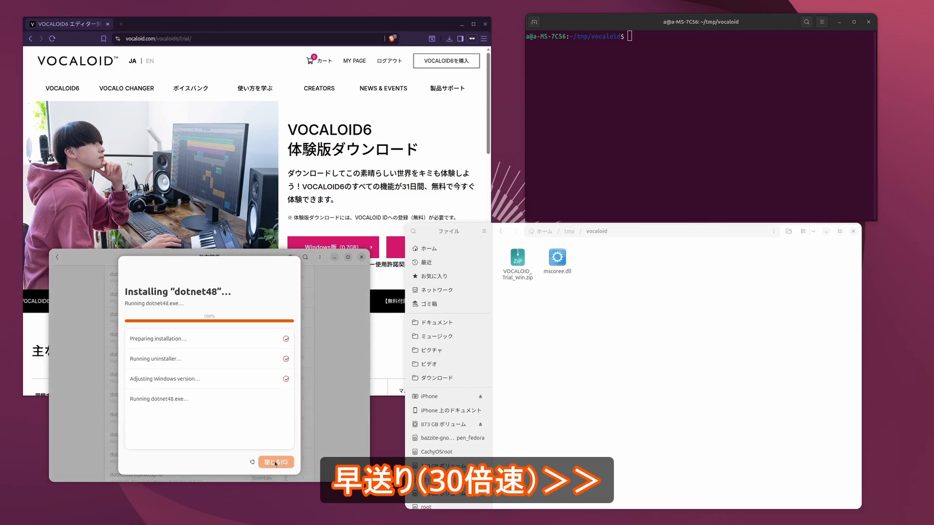
click(275, 463)
click(286, 418)
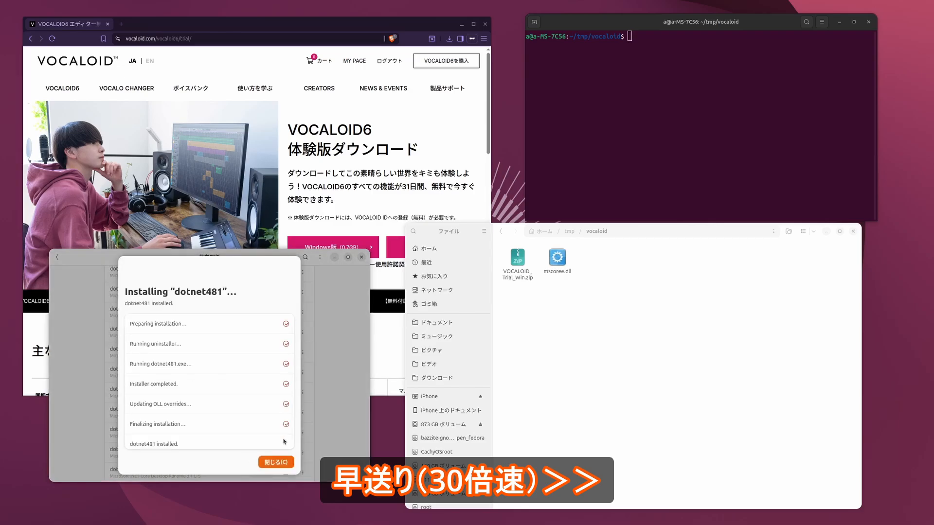
click(276, 462)
- Install the .NET desktop runtime dependencies dotnetcoredesktop8 and dotnetcoredesktop9
scroll(286, 409, down, 5)
click(285, 407)
click(276, 462)
click(286, 424)
click(276, 462)
- Install the gmdls dependency in the bottle
scroll(229, 339, down, 8)
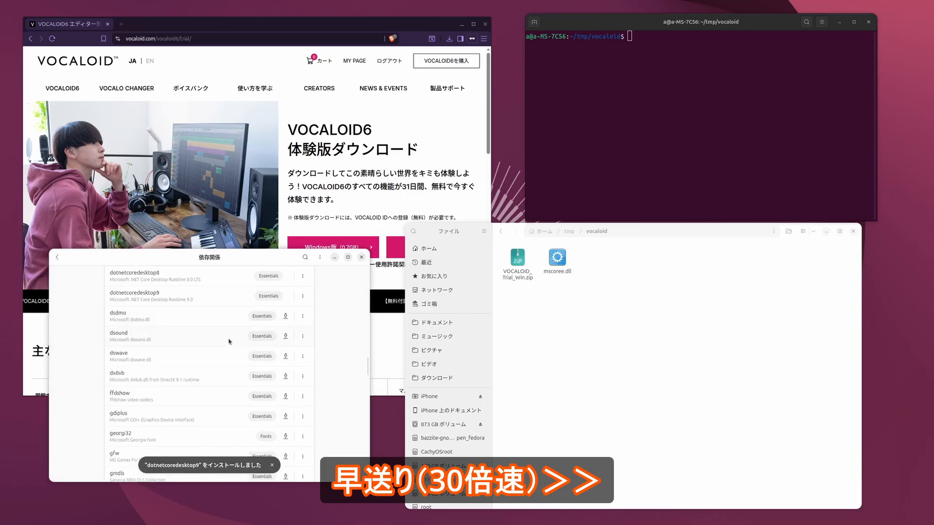
click(285, 348)
click(276, 462)
- Install all Visual C++ redistributables from vcredist2005 to vcredist2022 and return to the bottle's details
scroll(198, 370, down, 8)
click(285, 438)
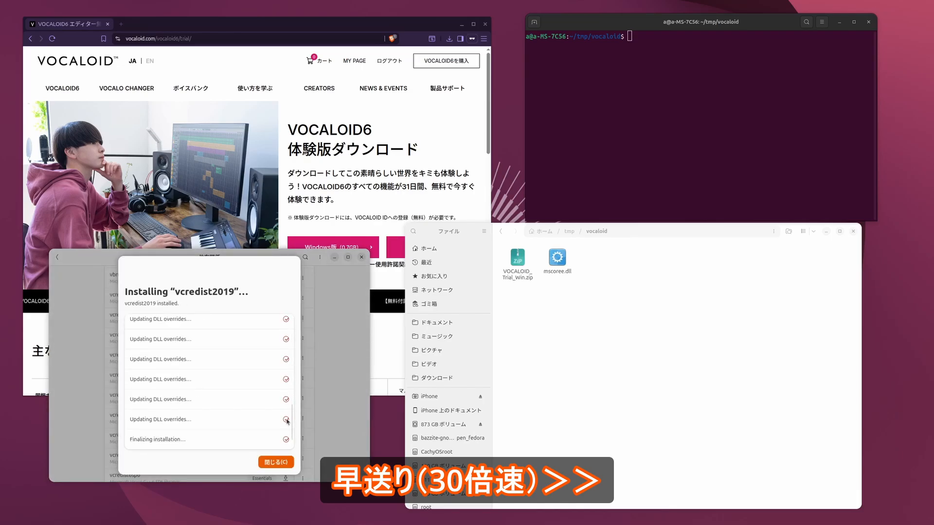
click(286, 379)
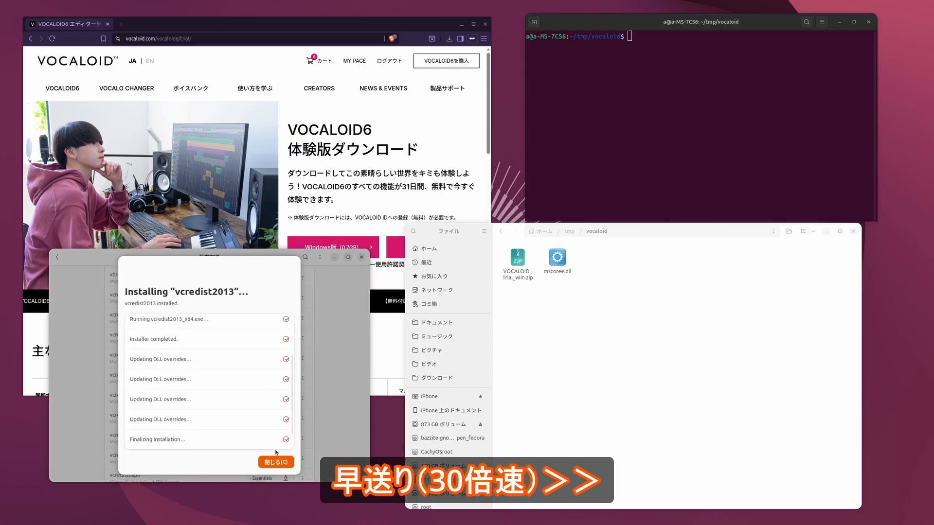
click(286, 358)
click(286, 338)
click(285, 317)
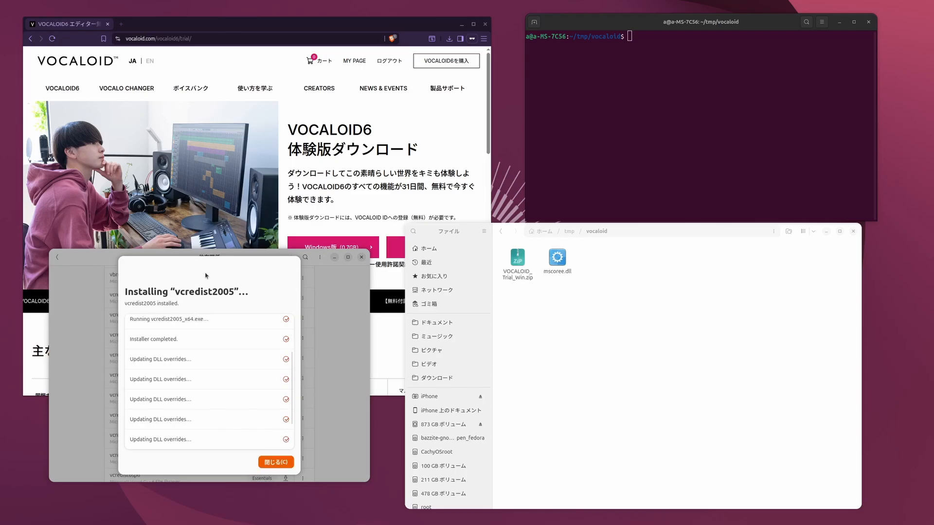
click(269, 462)
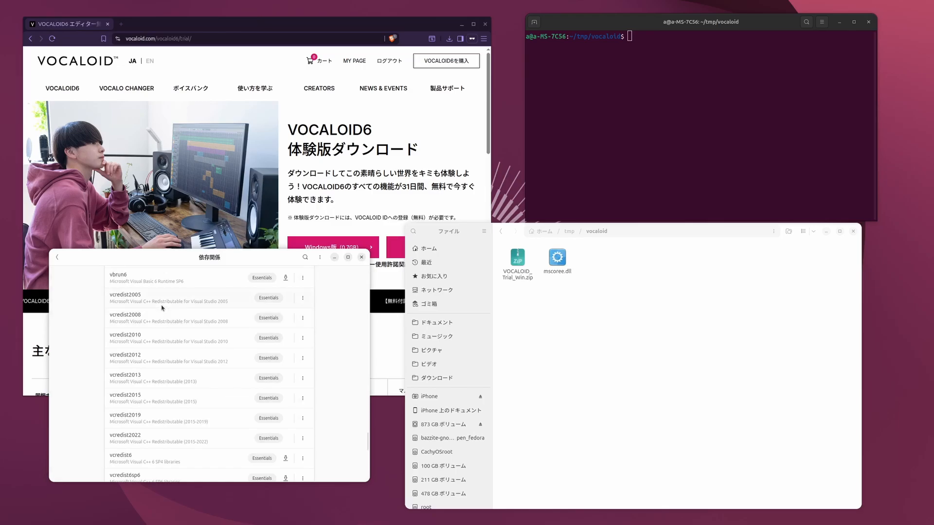
click(57, 257)
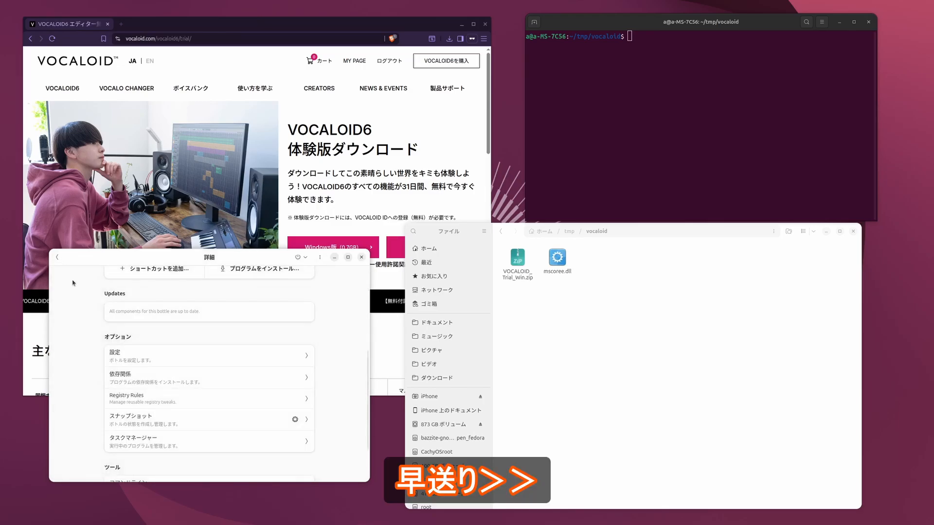
- Check the DXVK and VKD3D component selections in the bottle's settings and return to its details
click(252, 361)
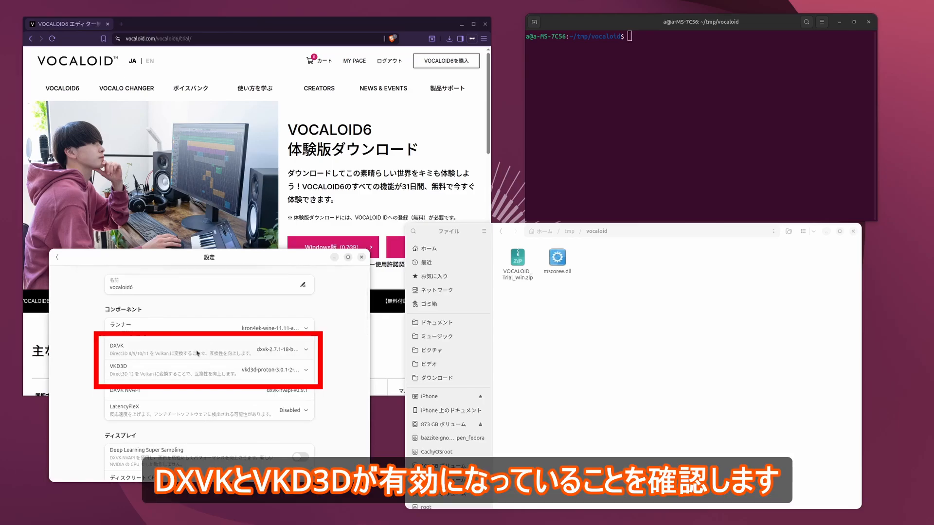
scroll(185, 354, down, 8)
scroll(177, 354, up, 8)
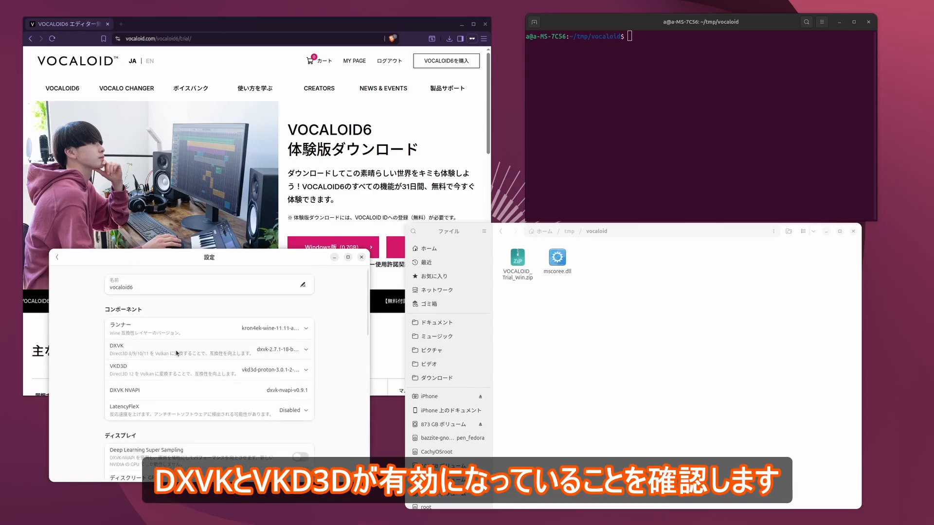
click(290, 350)
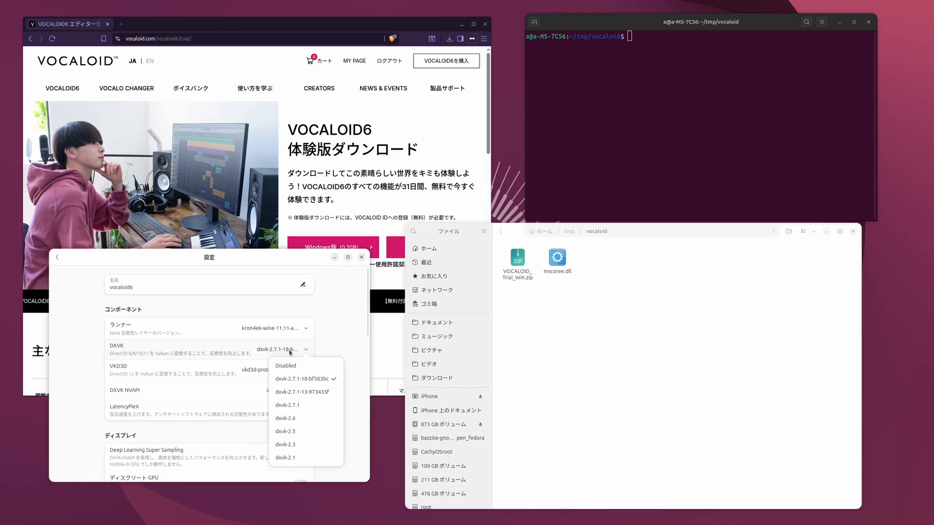
click(346, 332)
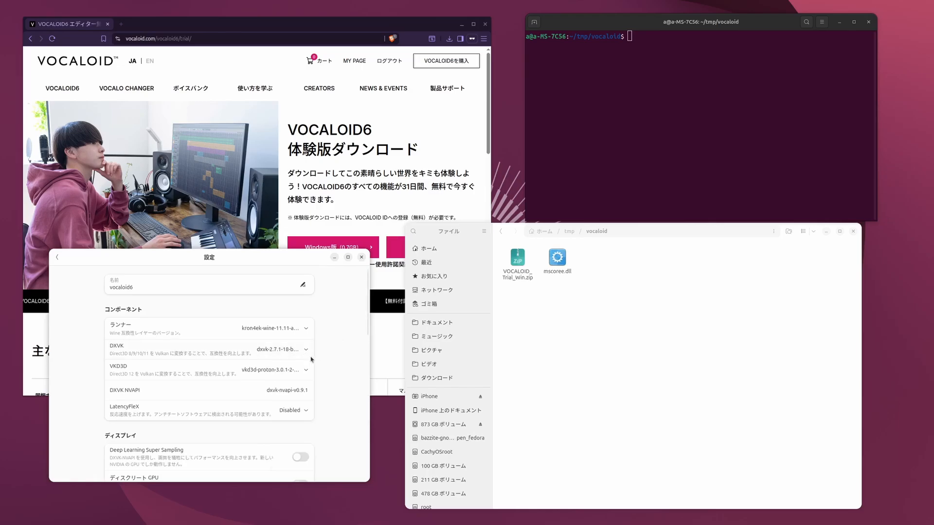
click(286, 371)
click(286, 371)
click(58, 258)
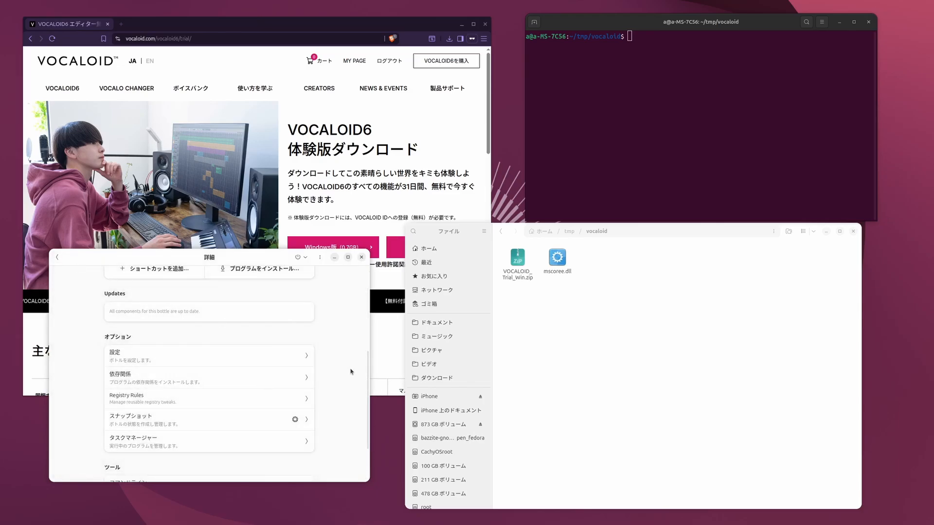
- Check the language option under the compatibility settings of the bottle and return to its details
scroll(351, 372, down, 3)
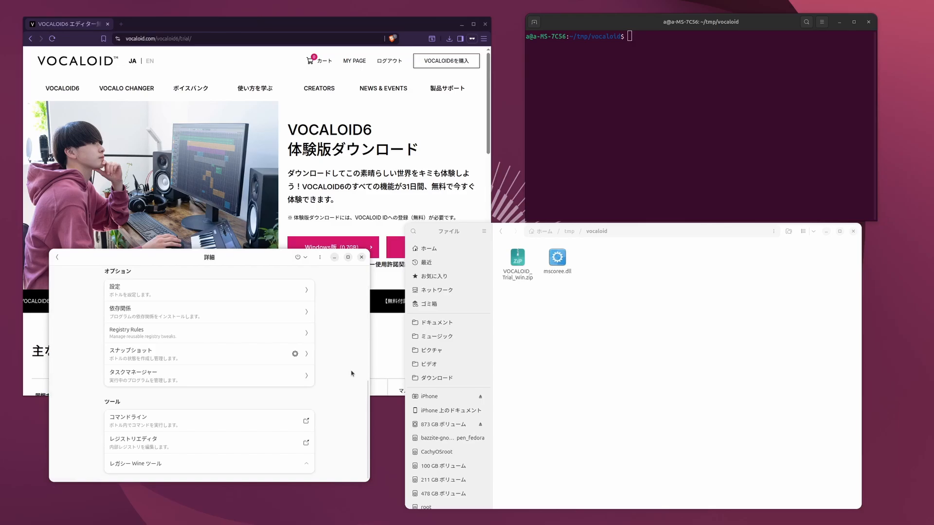
scroll(327, 350, up, 3)
click(298, 343)
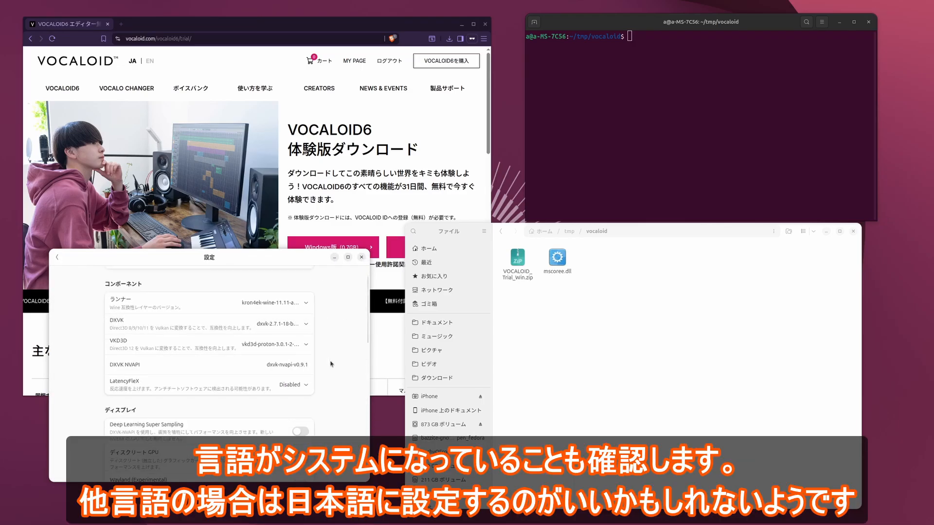
scroll(330, 364, down, 5)
scroll(331, 366, down, 3)
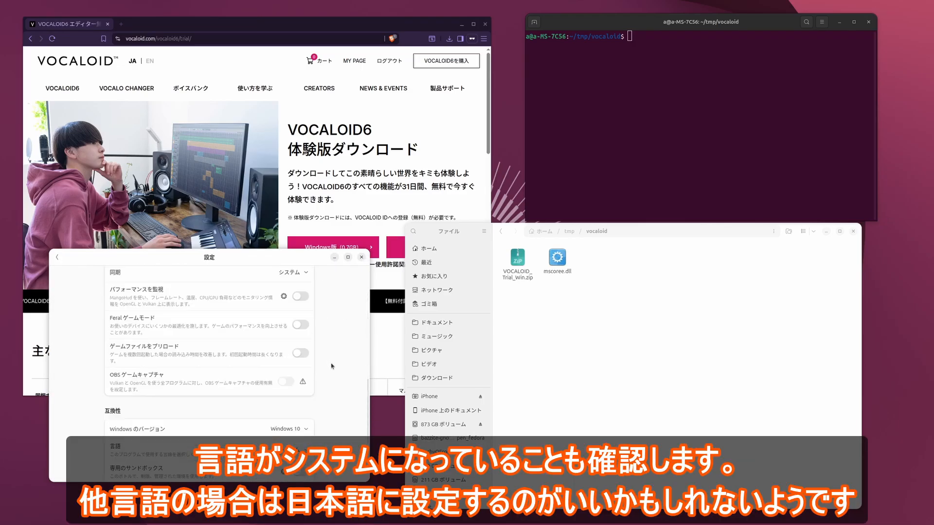
scroll(331, 366, down, 3)
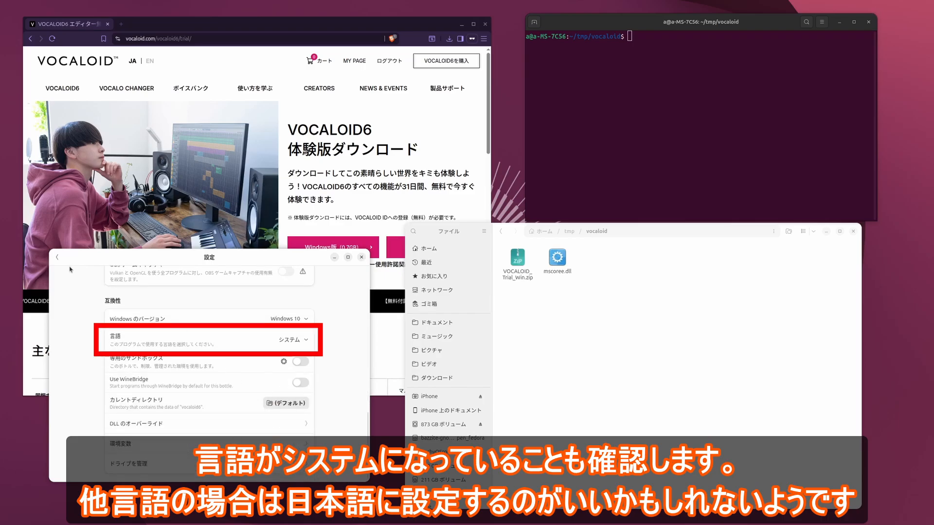
click(57, 257)
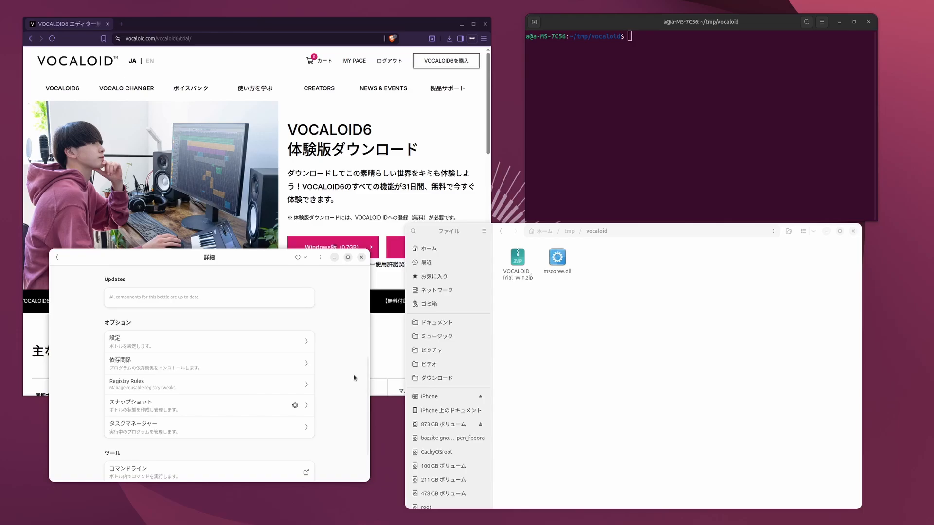
- Open the executable chooser for the vocaloid6 bottle and extract VOCALOID_Trial_Win.zip and the VOCALOID6_Editor_6.12.0.zip inside it
scroll(117, 314, up, 2)
scroll(113, 314, up, 5)
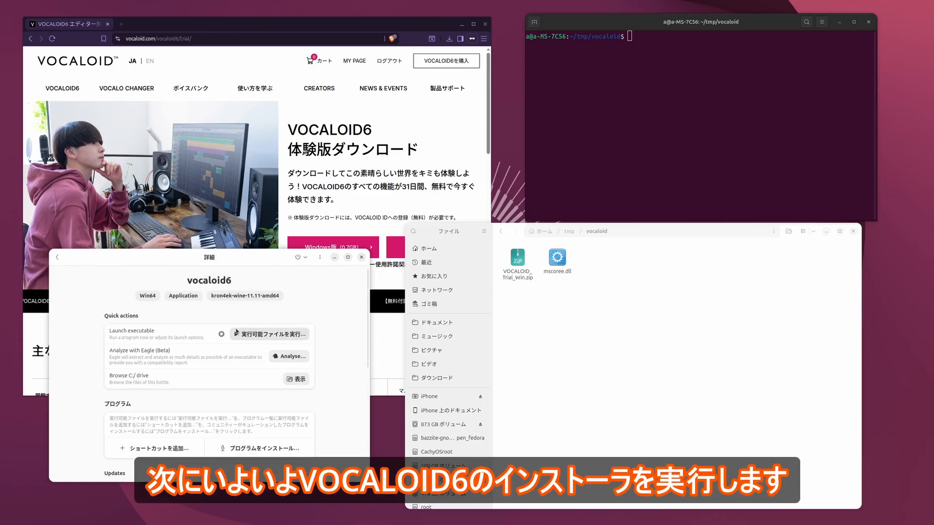
click(261, 335)
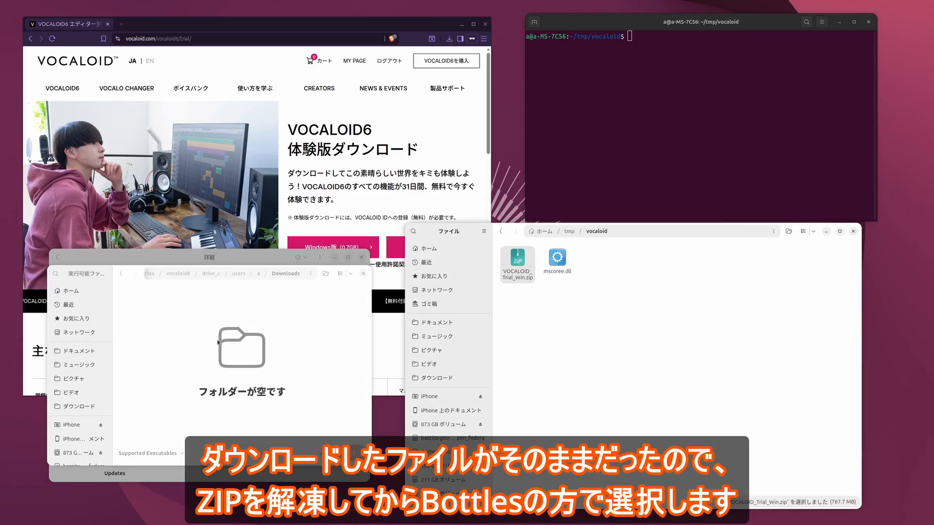
click(583, 320)
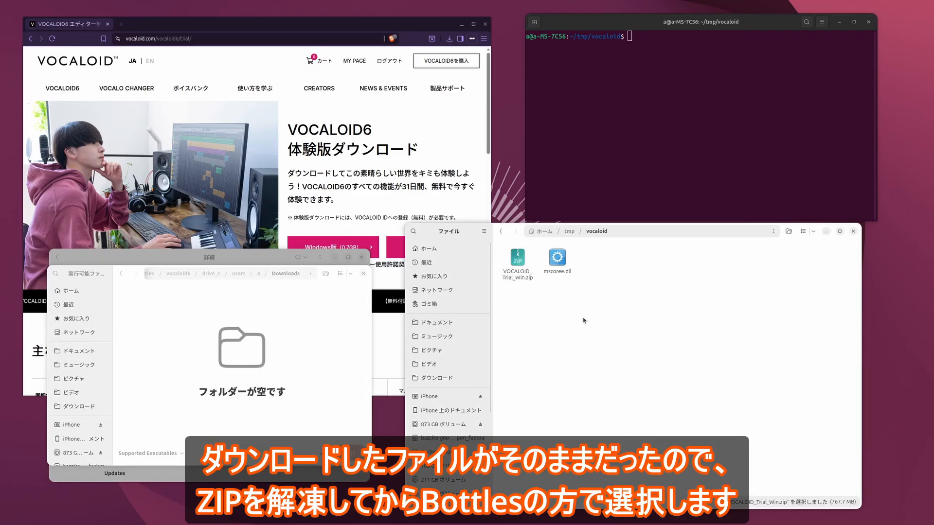
double_click(519, 268)
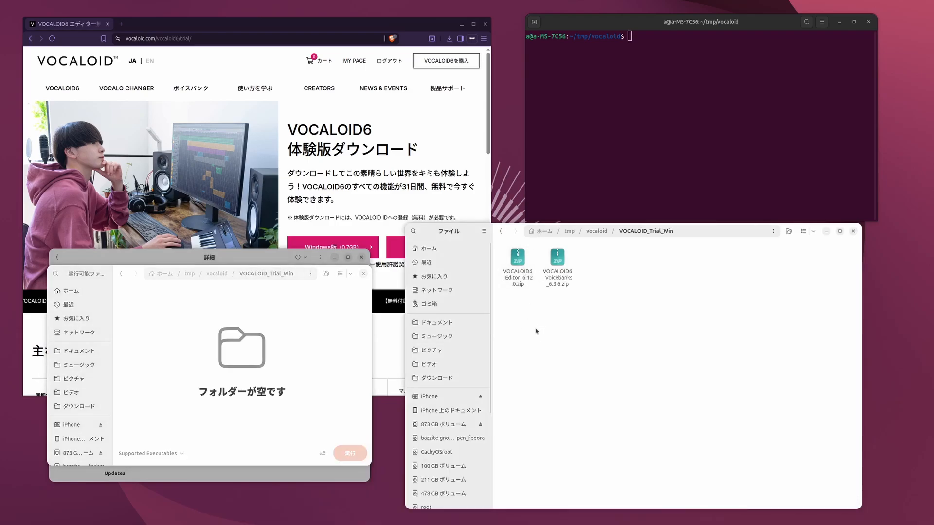
double_click(526, 285)
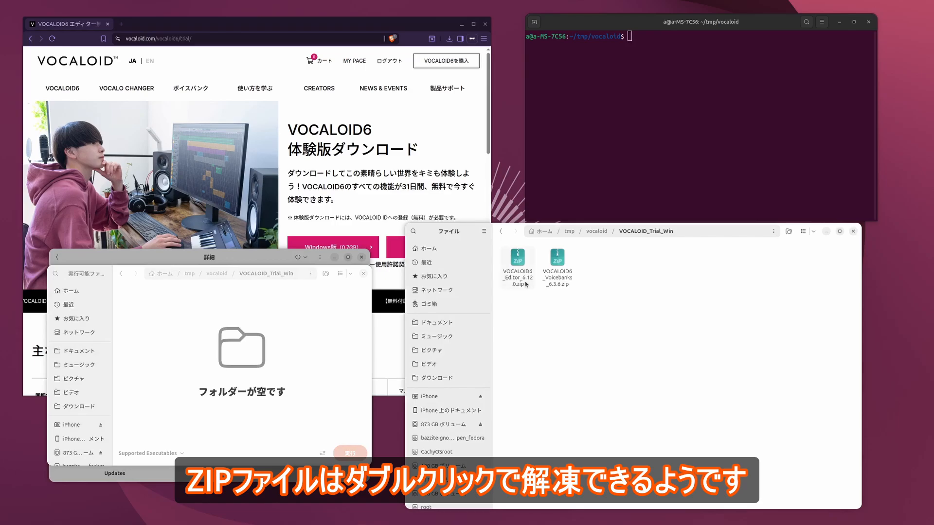
double_click(519, 278)
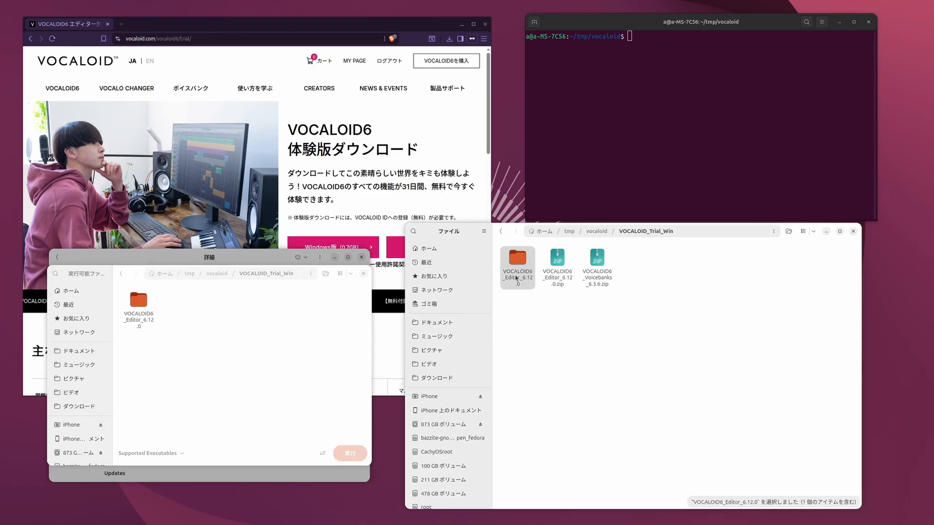
- Run VOCALOID6_Editor_Installer.exe from the extracted VOCALOID6_Editor_6.12.0 folder in the bottle, with Japanese as the installation language
double_click(138, 301)
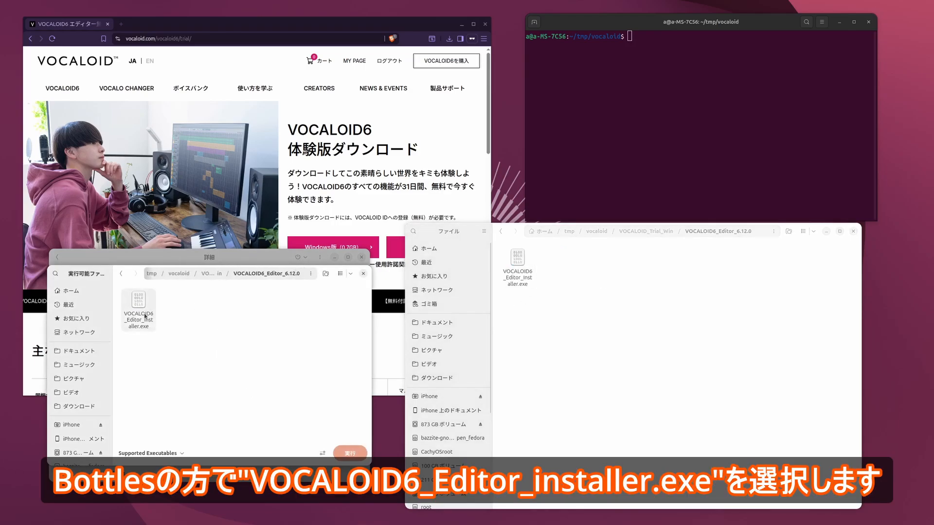
double_click(144, 316)
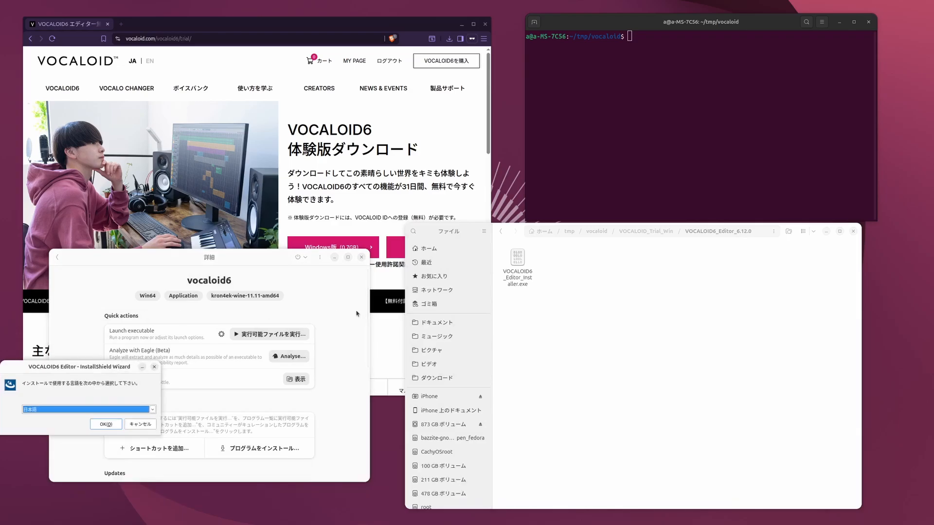
drag(84, 367, 302, 194)
click(315, 251)
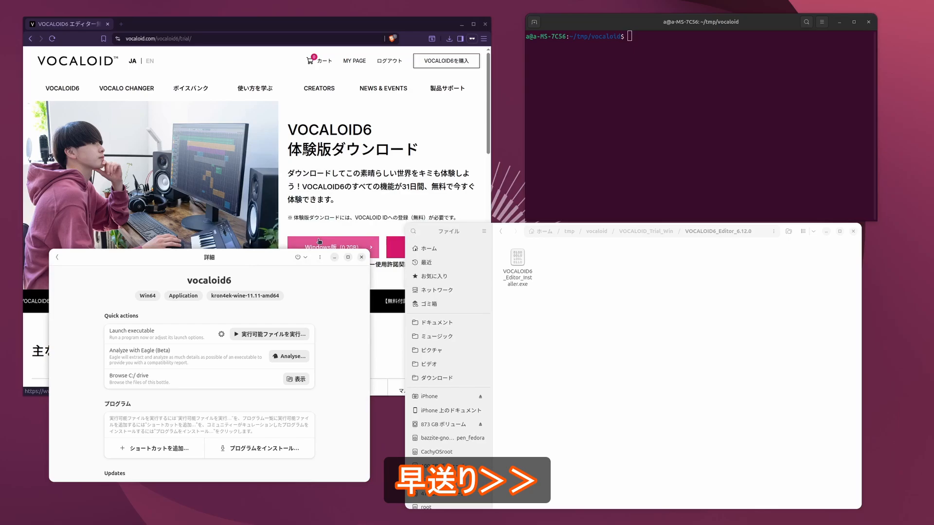
- Accept the license agreement and complete the VOCALOID6 Editor installation through the InstallShield wizard
click(123, 452)
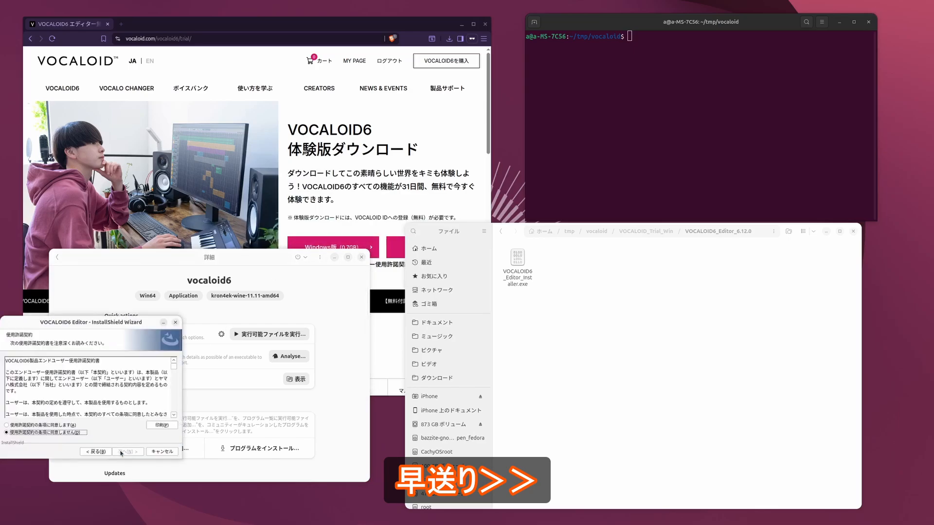
click(7, 425)
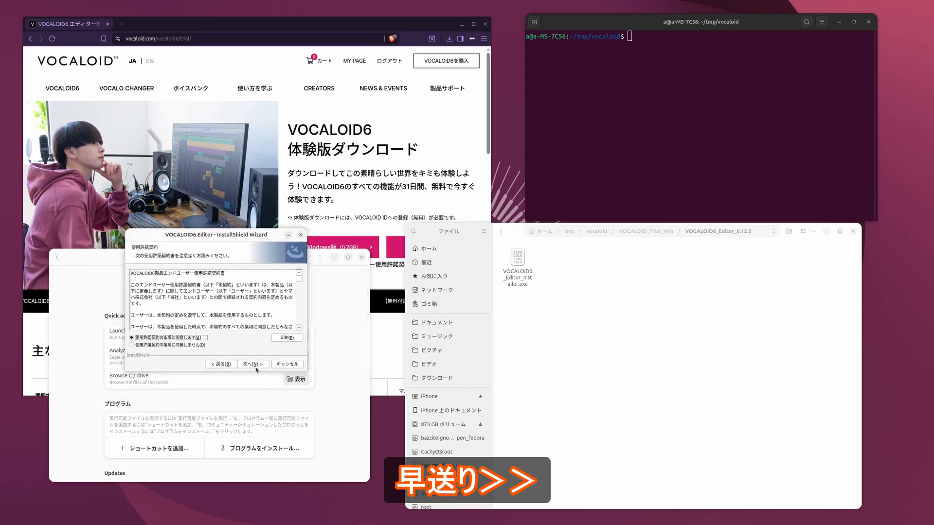
click(257, 369)
click(256, 368)
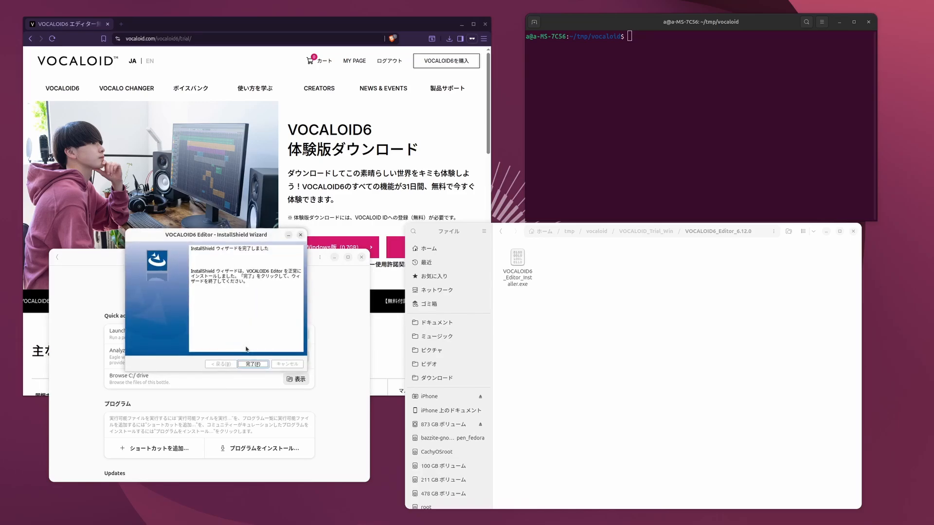
click(252, 364)
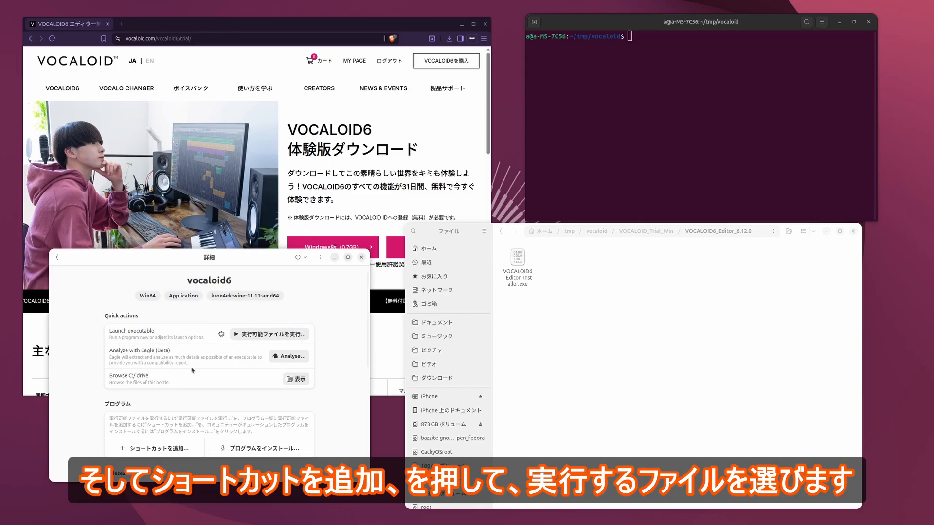
- Add a program shortcut in the bottle for drive_c/Program Files/VOCALOID6/Editor/VOCALOID6.exe
scroll(192, 370, down, 2)
click(164, 398)
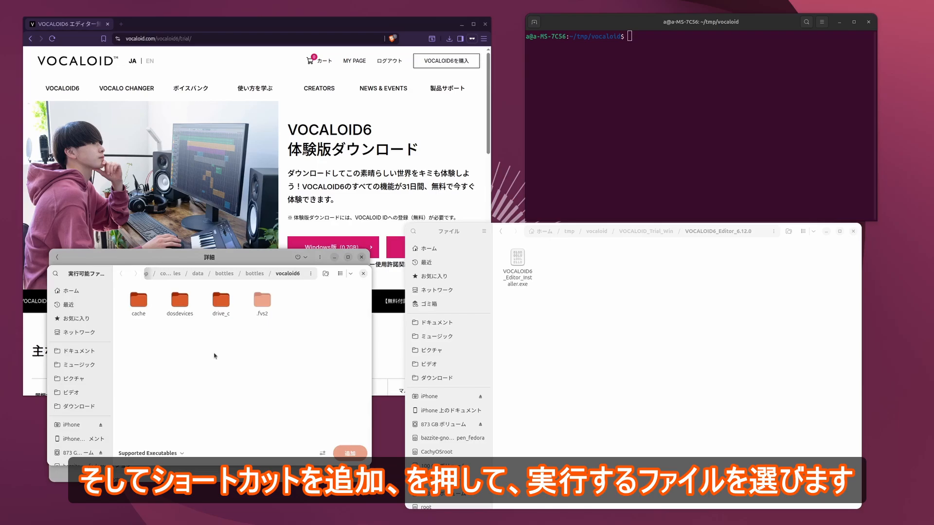
double_click(220, 302)
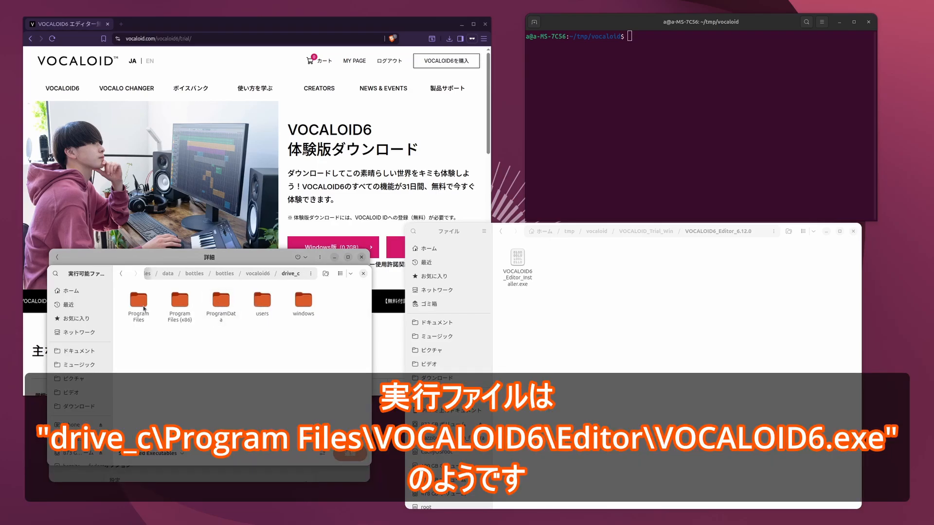
double_click(143, 307)
double_click(224, 304)
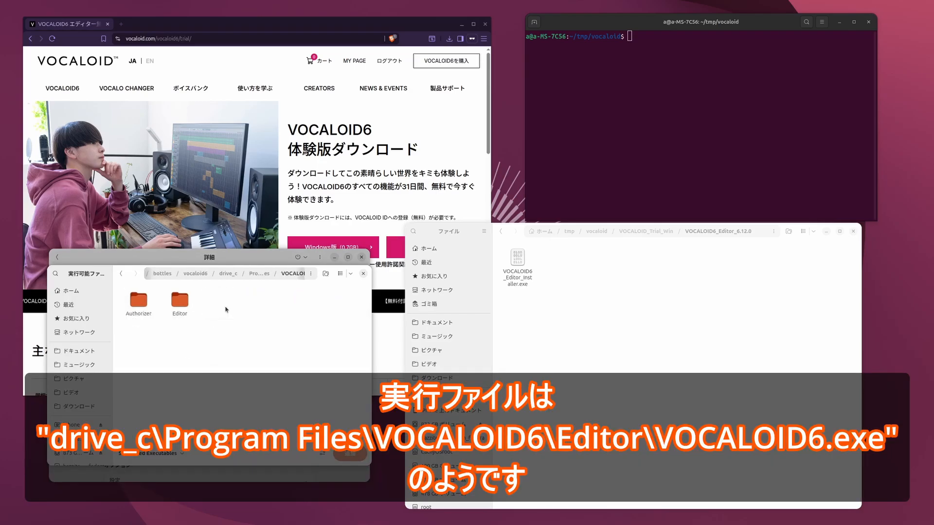
double_click(179, 291)
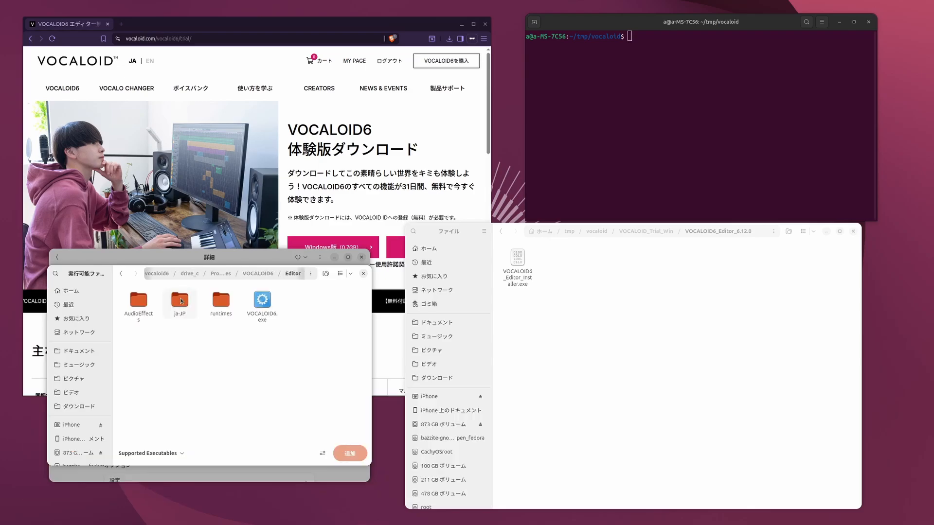
click(264, 313)
double_click(265, 314)
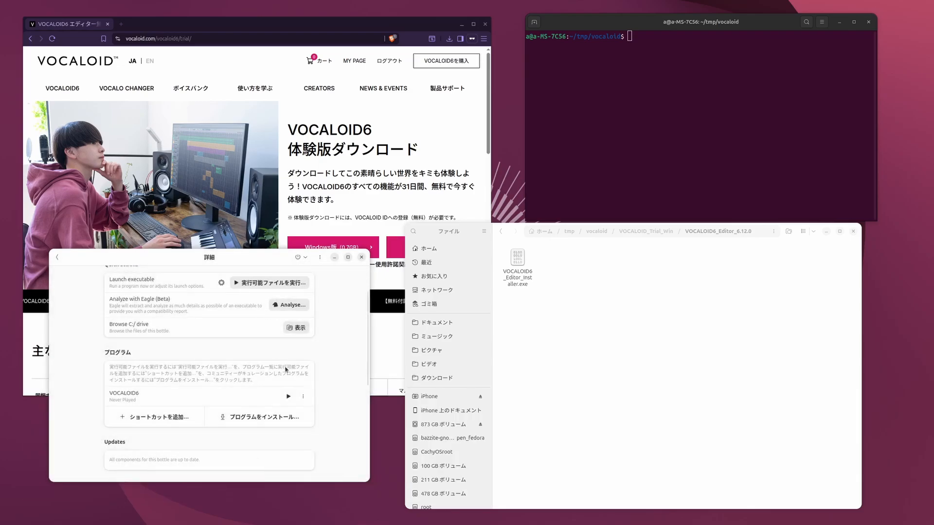
- Launch VOCALOID6 from the bottle, examine the program error details down to the system information, and close them
scroll(286, 369, down, 1)
click(289, 371)
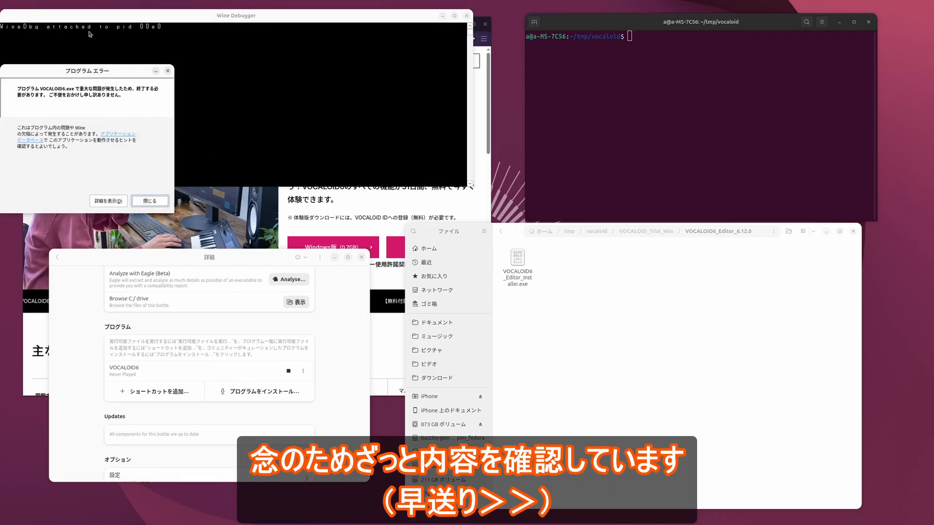
click(112, 200)
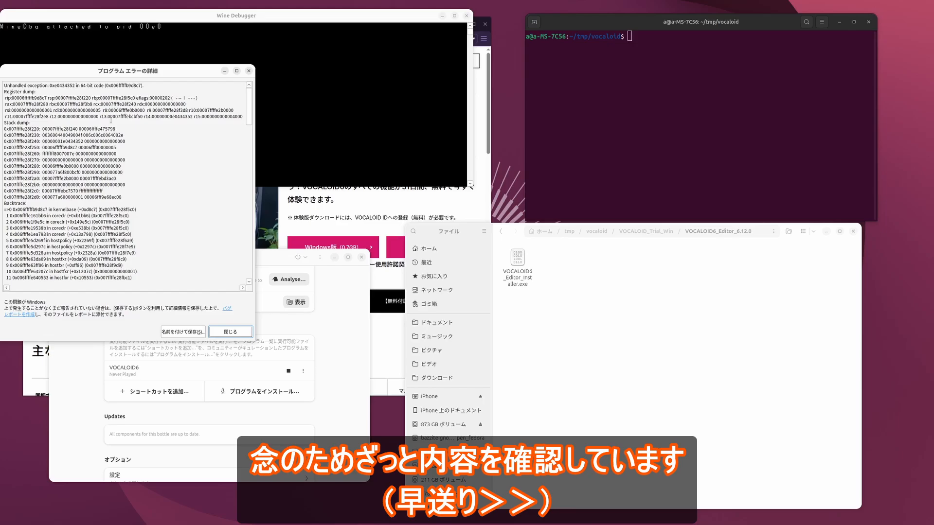
scroll(112, 121, down, 20)
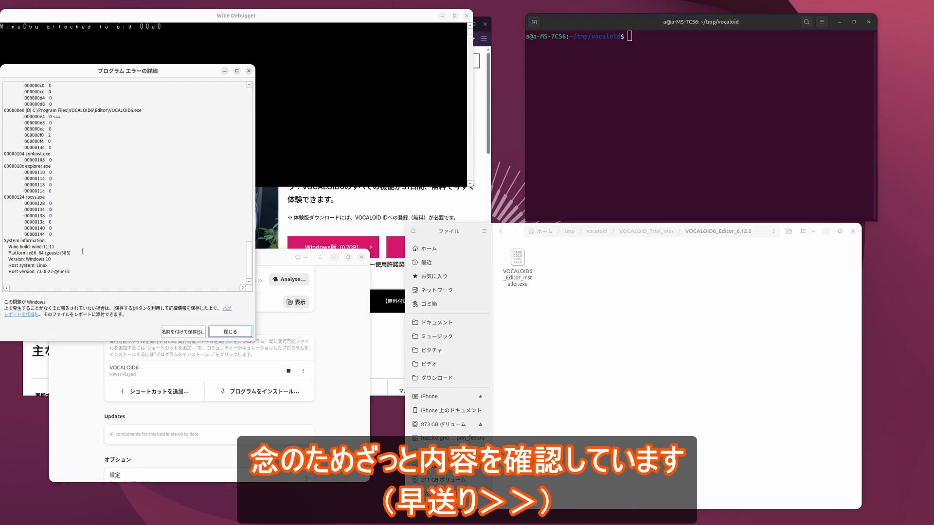
click(222, 332)
- Return the file manager to the vocaloid folder and open the bottle's C: drive in a separate window beside it
click(501, 232)
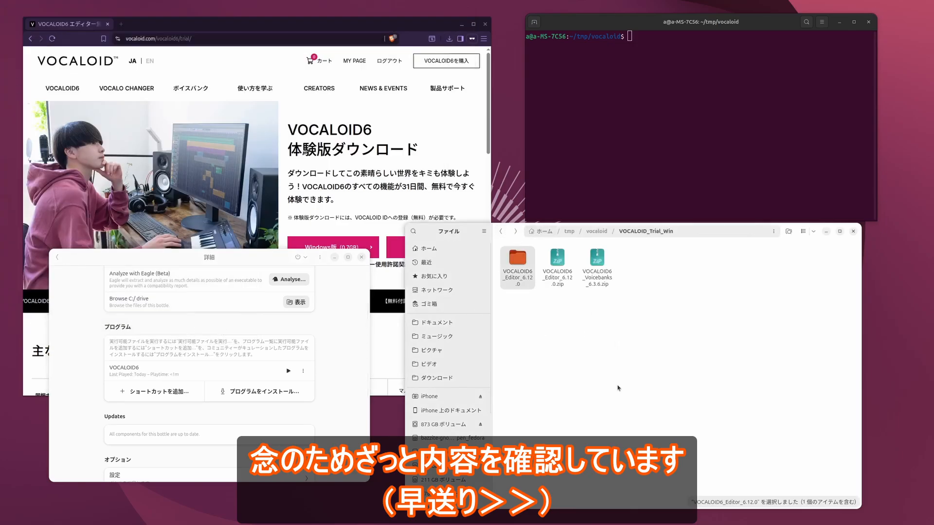
click(504, 232)
click(602, 335)
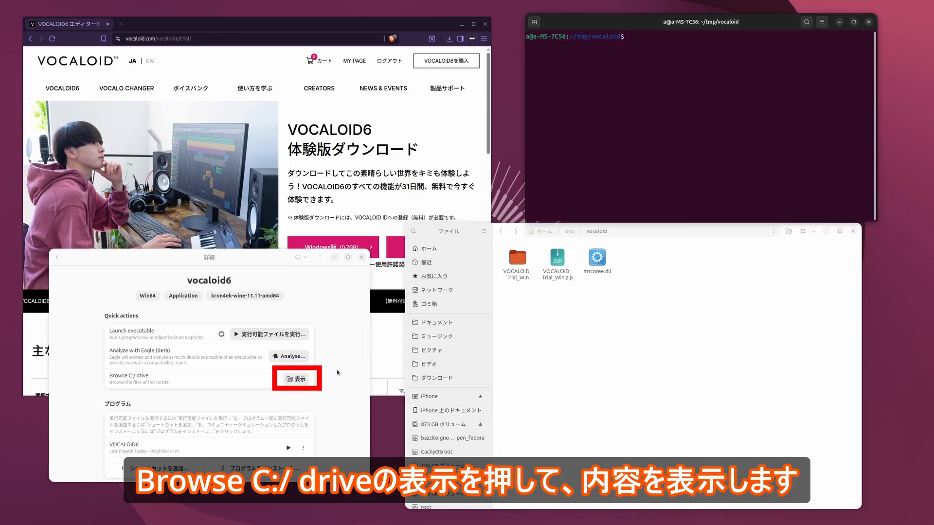
click(296, 379)
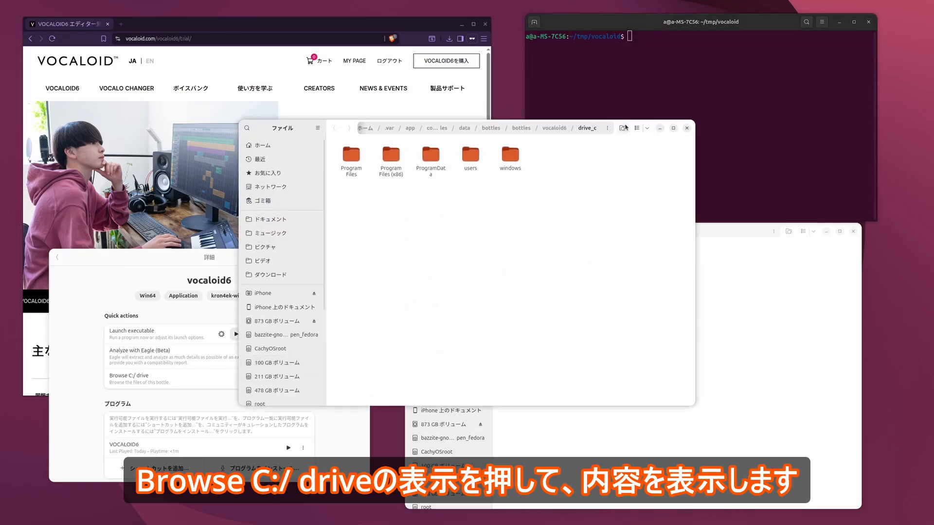
drag(318, 135, 184, 159)
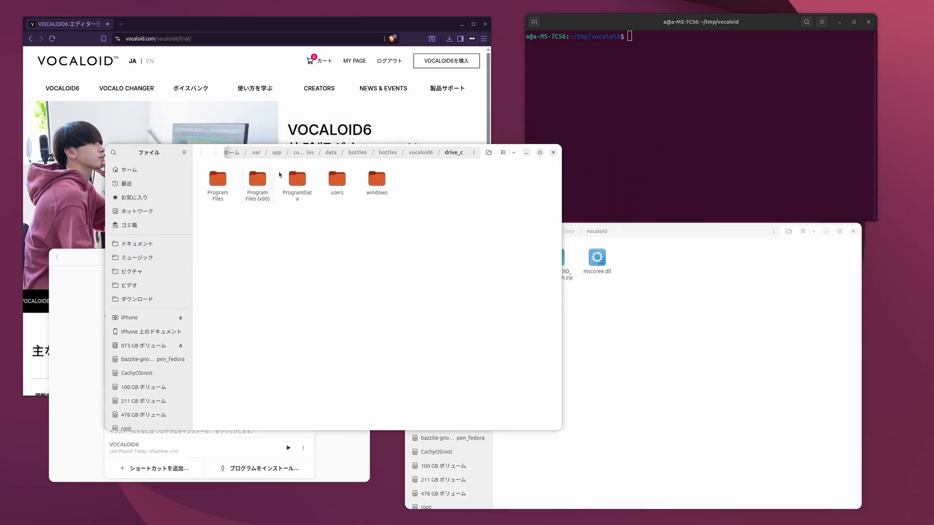
- Copy mscoree.dll from the vocaloid folder
click(634, 340)
right_click(594, 268)
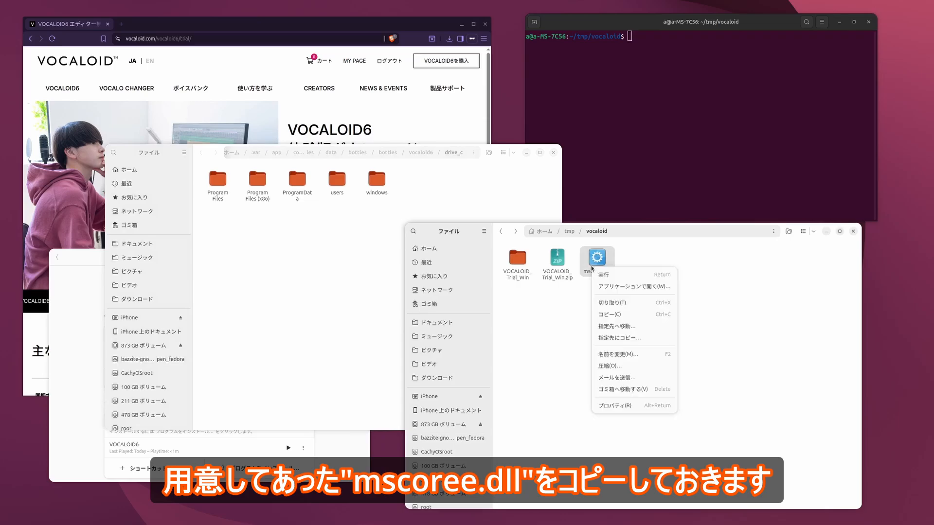
click(609, 314)
- Paste mscoree.dll into the bottle's drive_c/windows/system32 folder, replacing the existing file of the same name
click(338, 290)
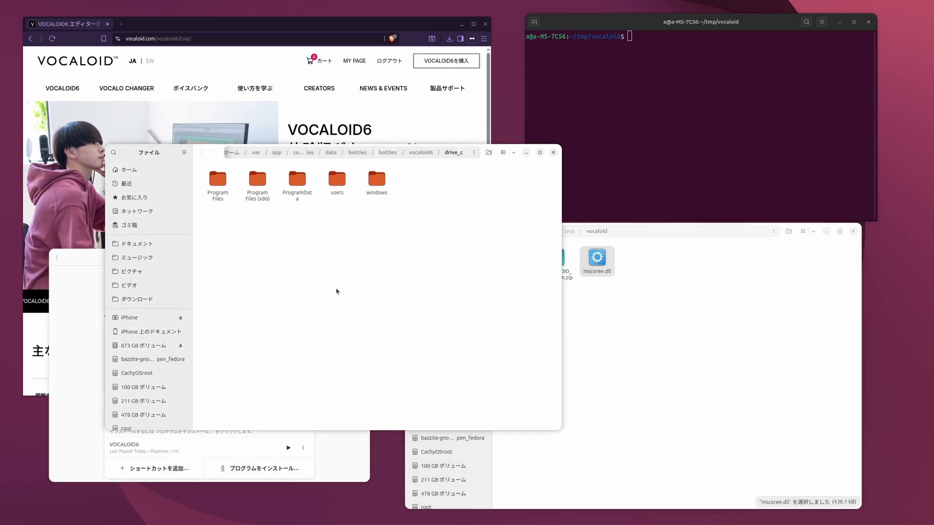
double_click(380, 184)
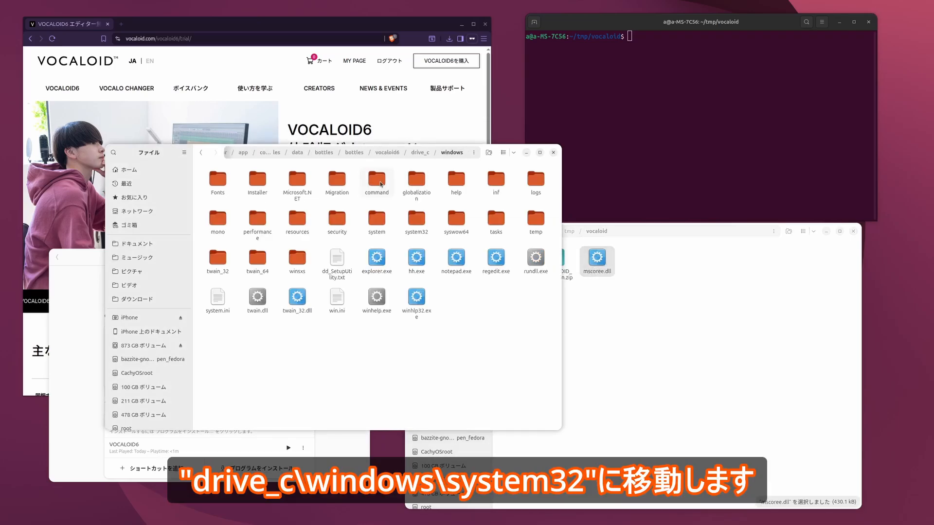
double_click(414, 222)
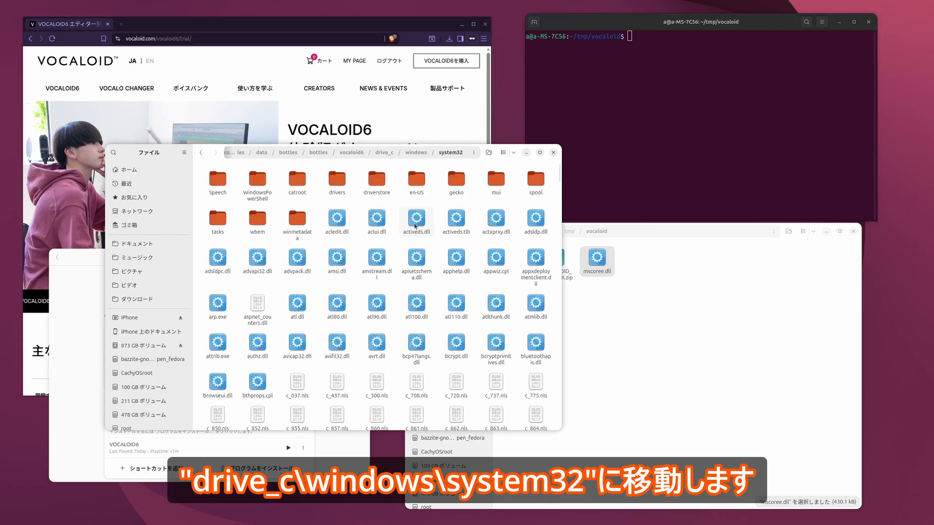
scroll(544, 290, down, 20)
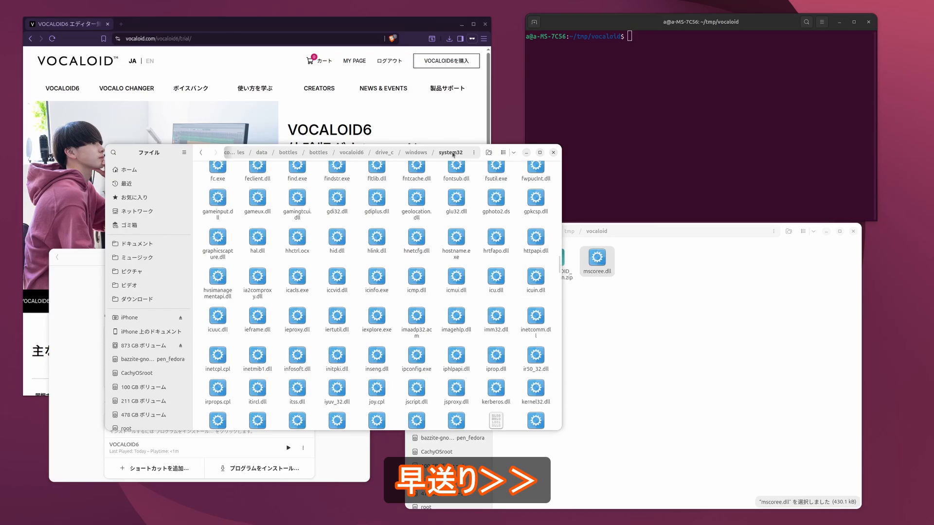
drag(214, 156, 188, 125)
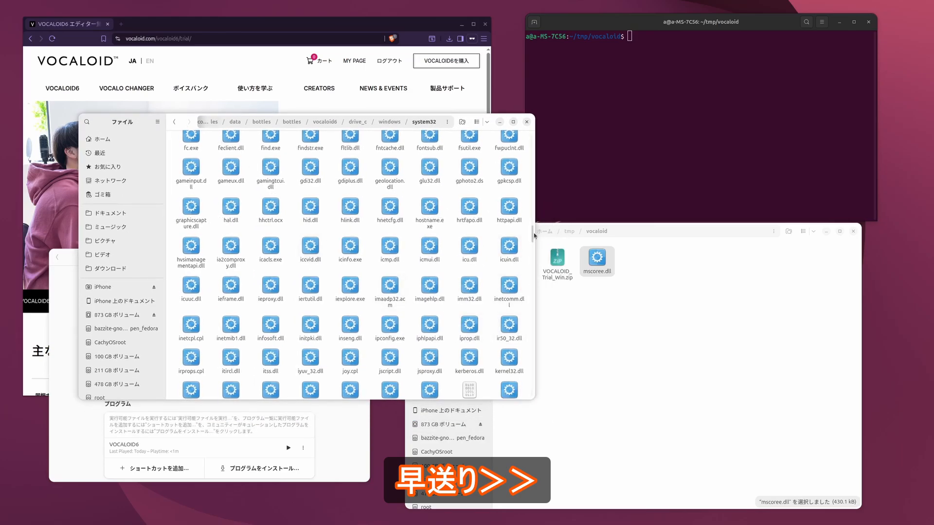
scroll(515, 311, down, 15)
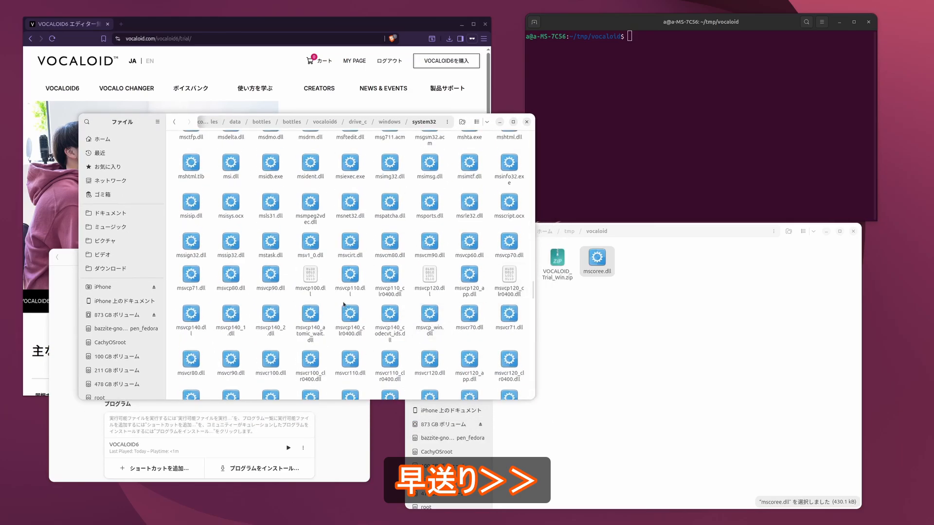
scroll(263, 280, up, 3)
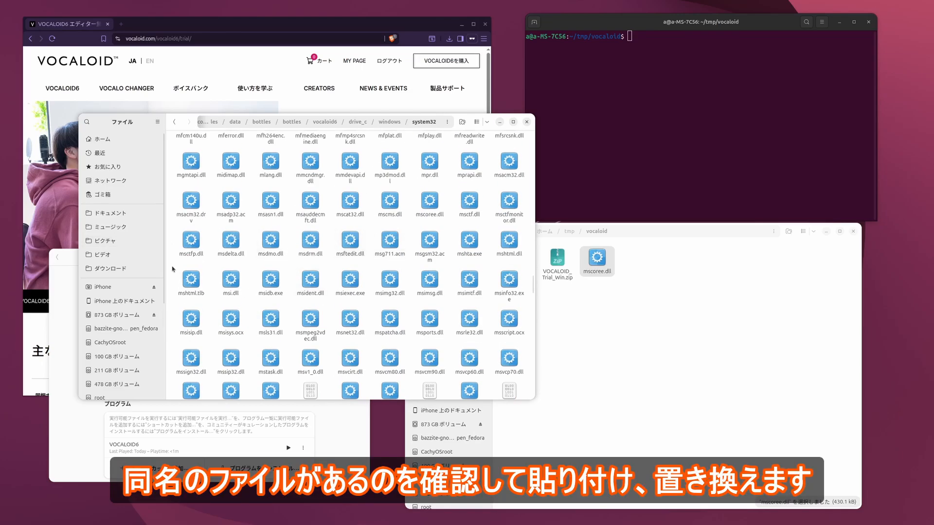
right_click(173, 269)
click(193, 315)
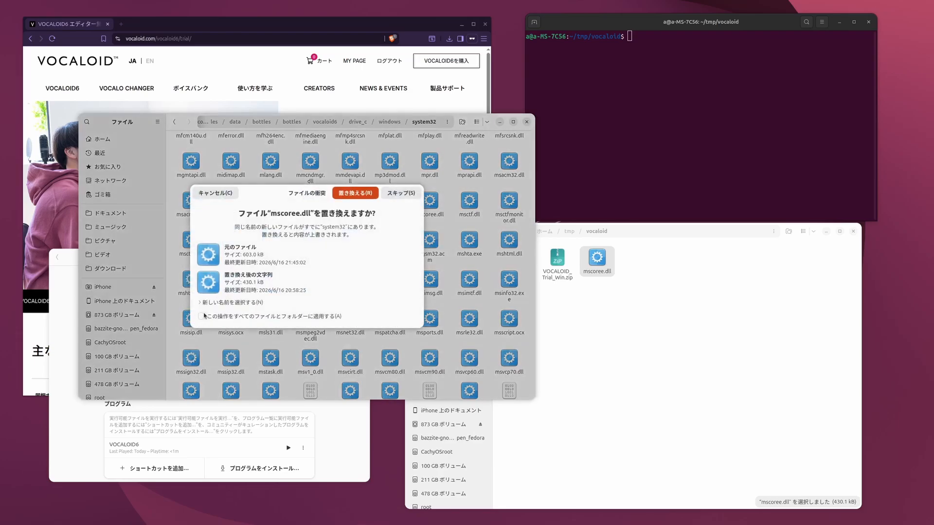
click(361, 194)
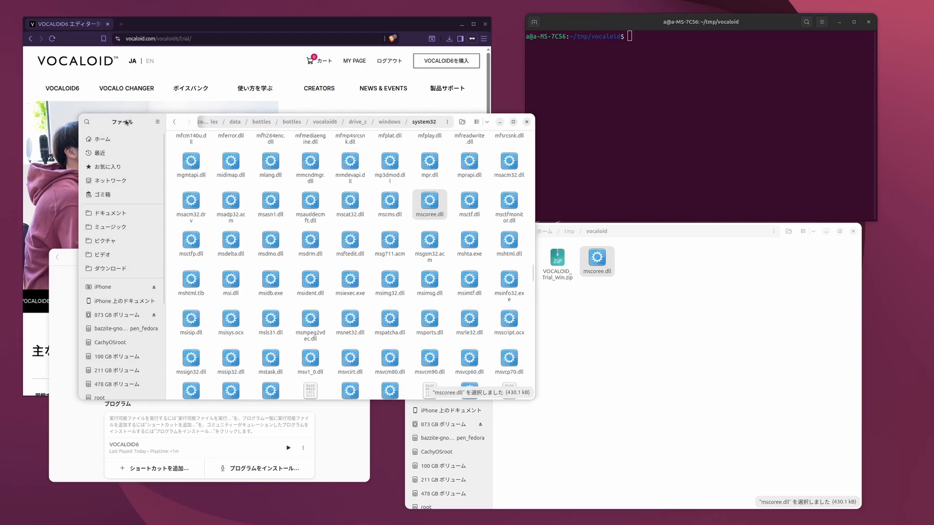
- Launch VOCALOID6 from the bottle again, allow sending usage information, and continue in trial mode
click(69, 414)
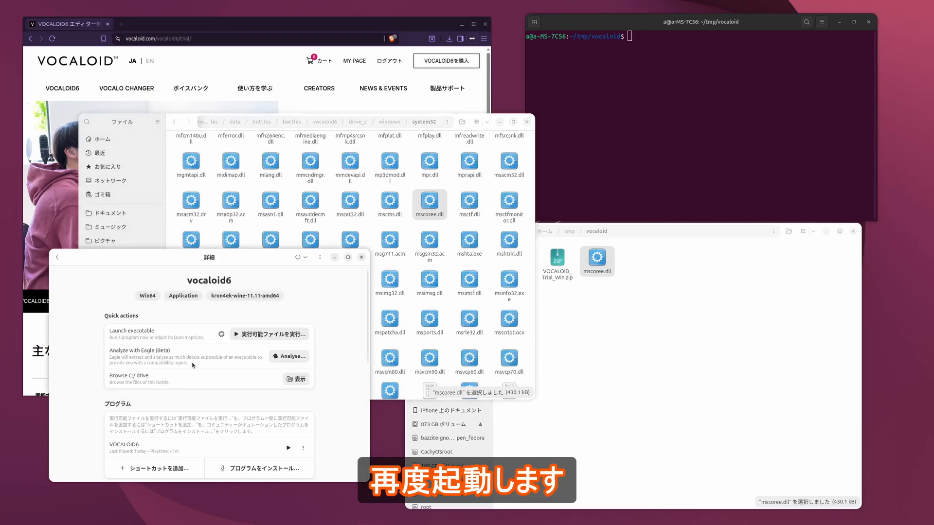
scroll(297, 385, down, 2)
click(288, 396)
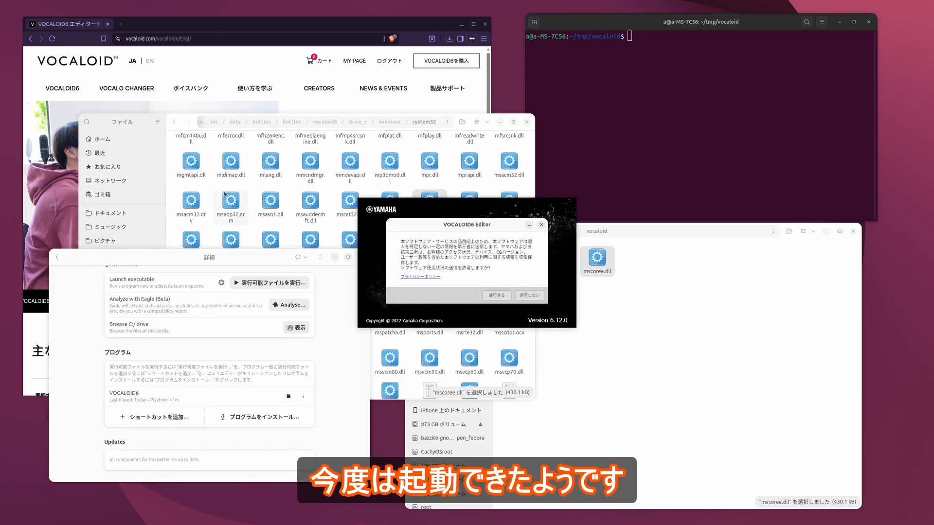
click(497, 295)
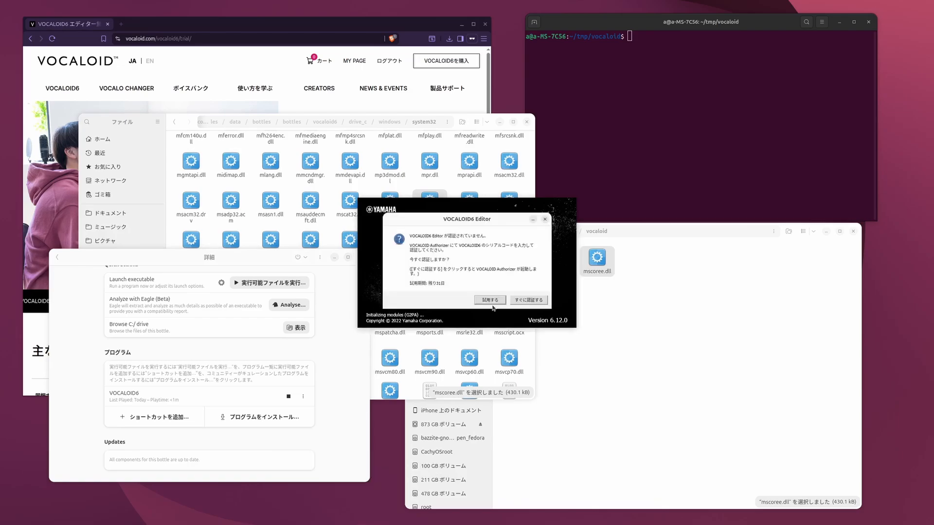
click(496, 300)
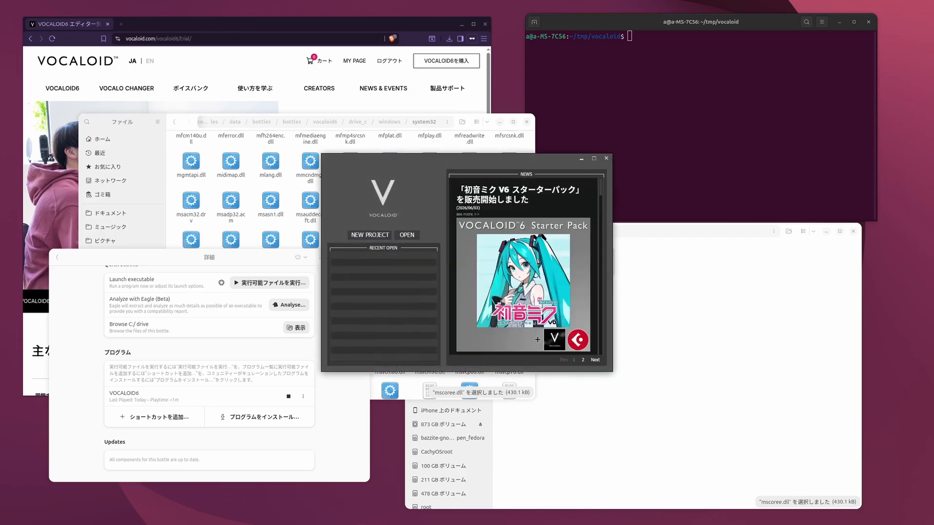
- Create a new project with one VOCALOID:AI track named test using the asa voice, and enlarge and reposition the editor window
click(386, 236)
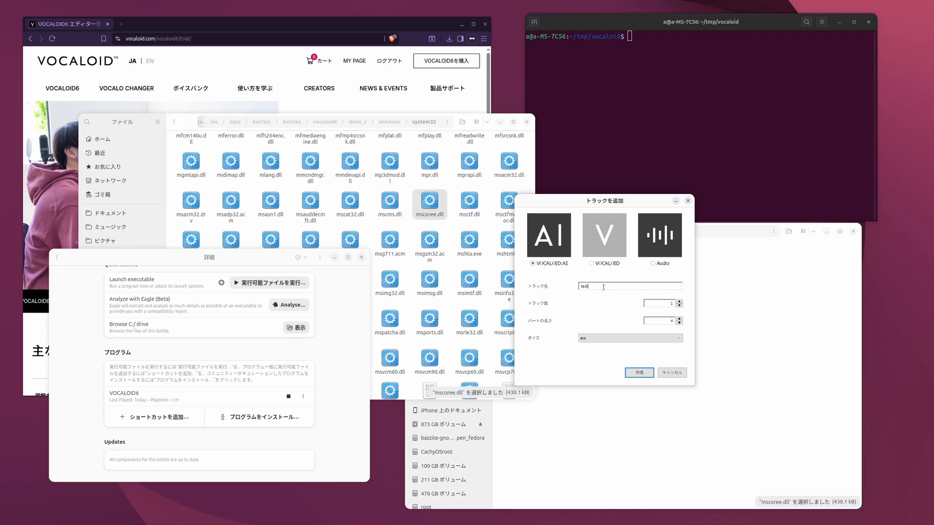
click(638, 375)
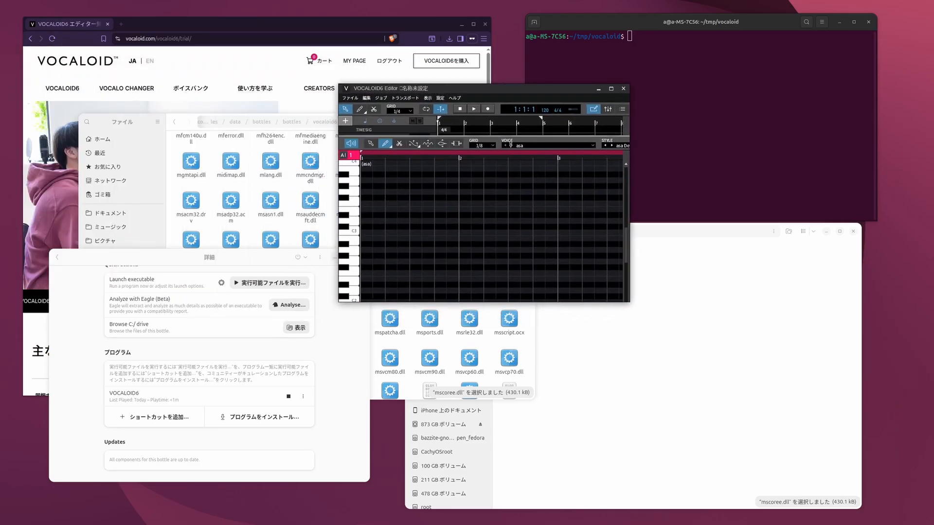
drag(629, 301, 890, 464)
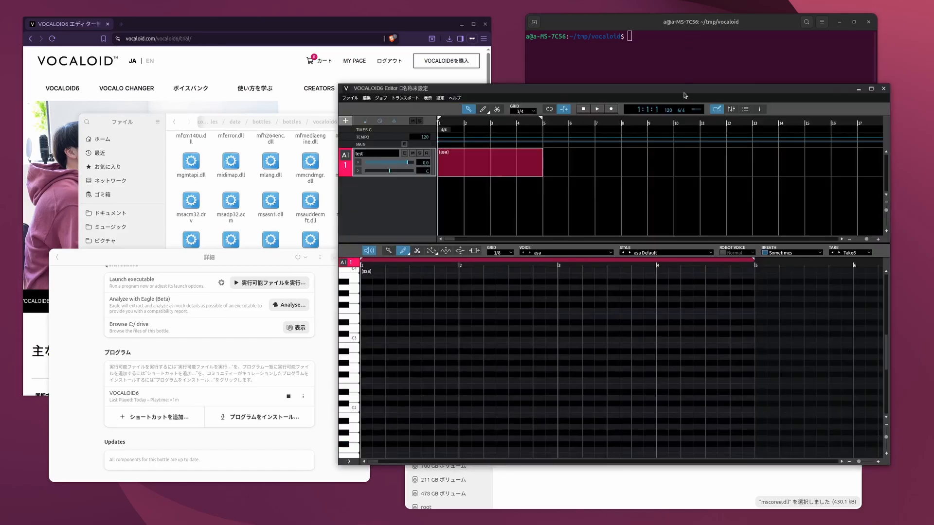
drag(685, 95, 572, 73)
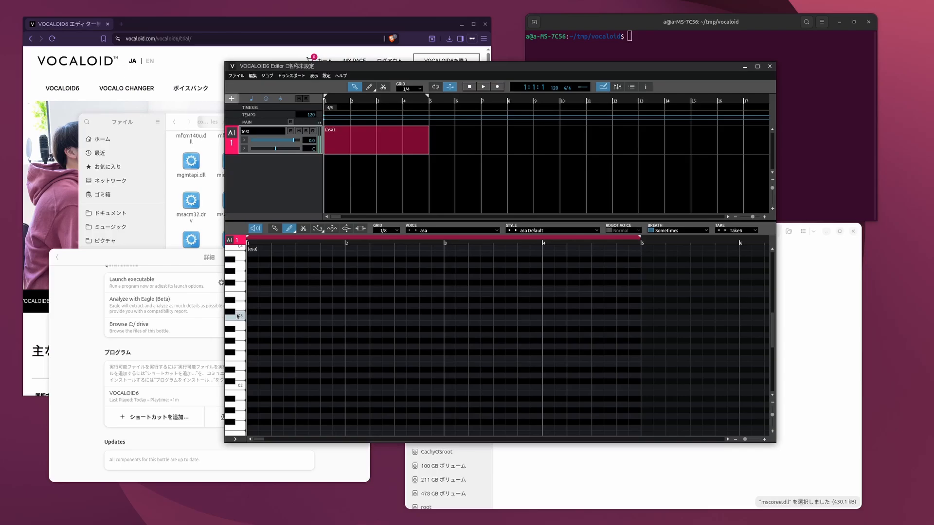
- Draw four descending notes across the first four bars of the piano roll and play them back
mouse_move(256, 270)
mouse_down()
mouse_move(389, 276)
mouse_move(566, 318)
mouse_up()
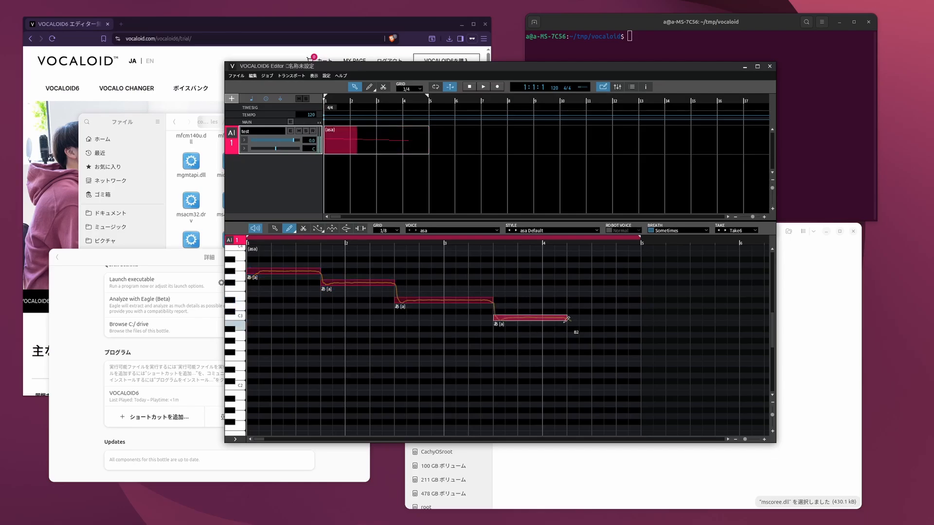
click(488, 89)
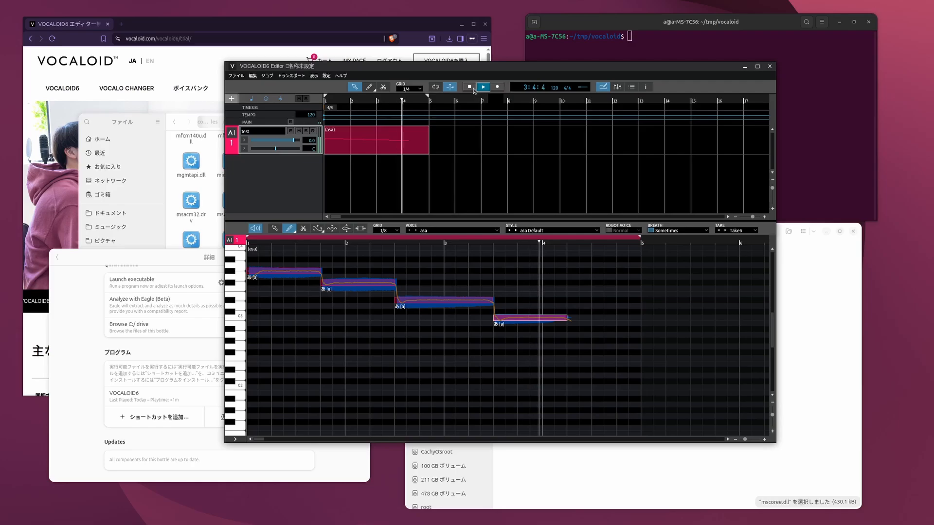
click(470, 88)
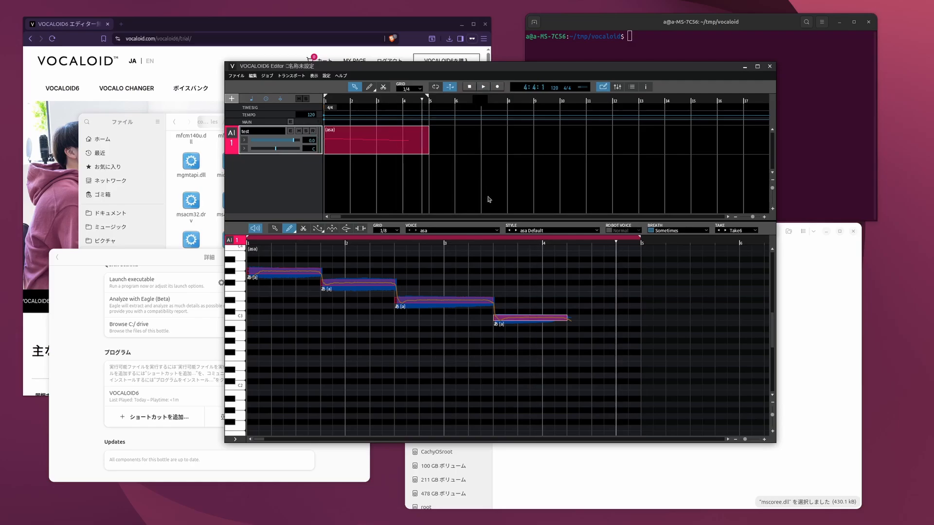
- Move the playback position near the start of the part and turn on loop playback for its four bars
click(258, 242)
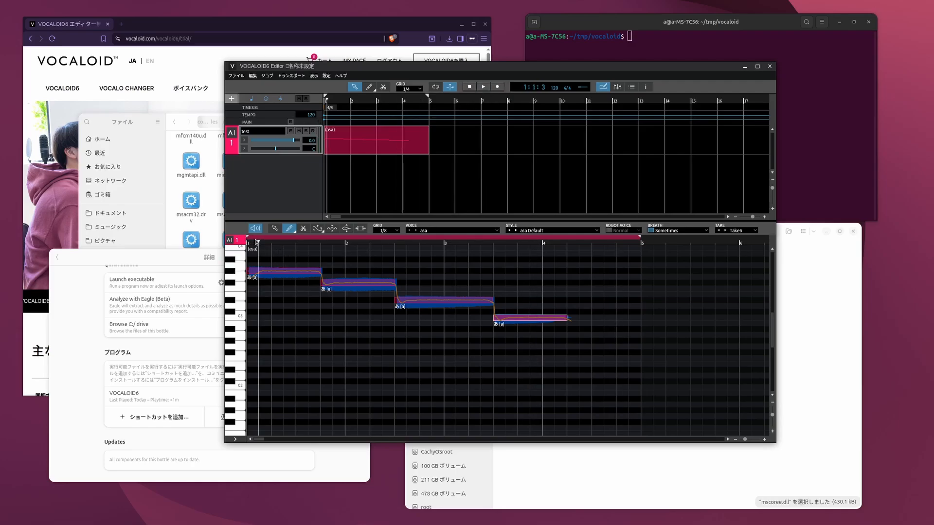
click(249, 247)
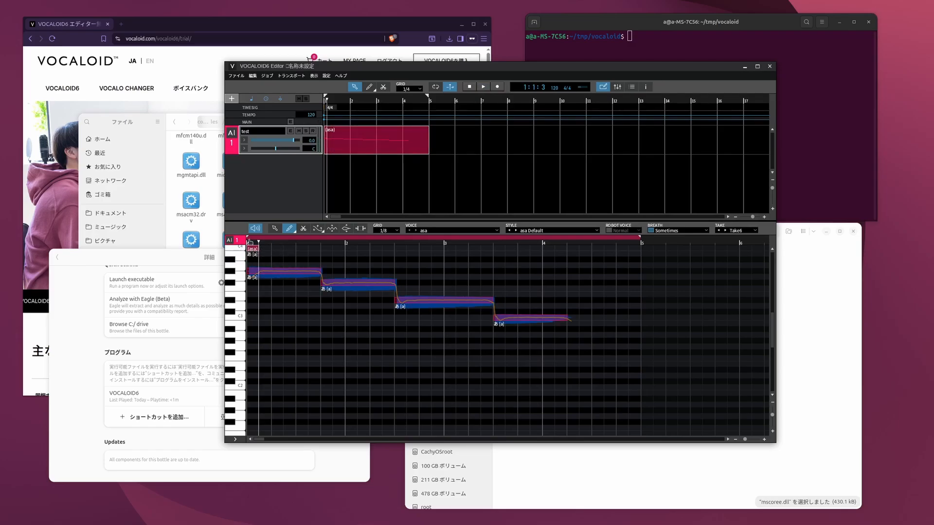
click(248, 237)
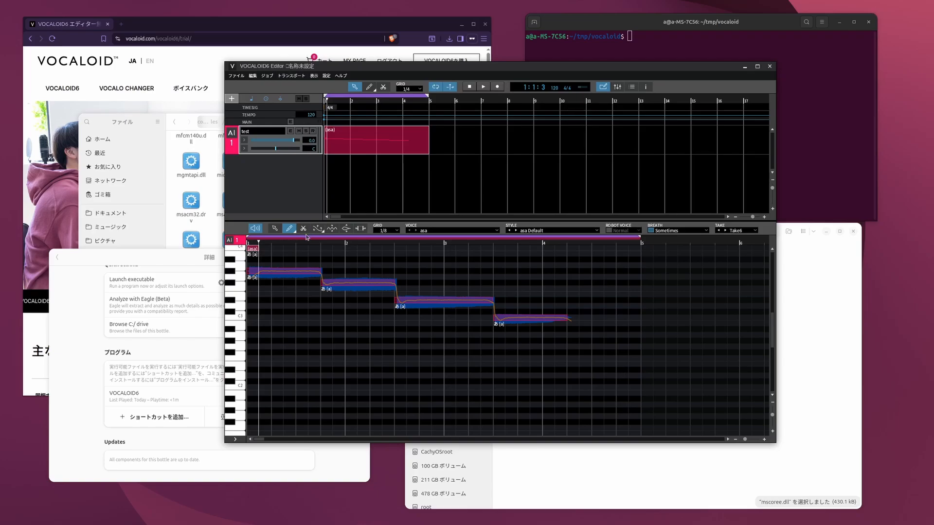
- Select all notes in the part and delete them
click(275, 228)
drag(608, 362, 246, 244)
click(625, 361)
drag(618, 385, 240, 276)
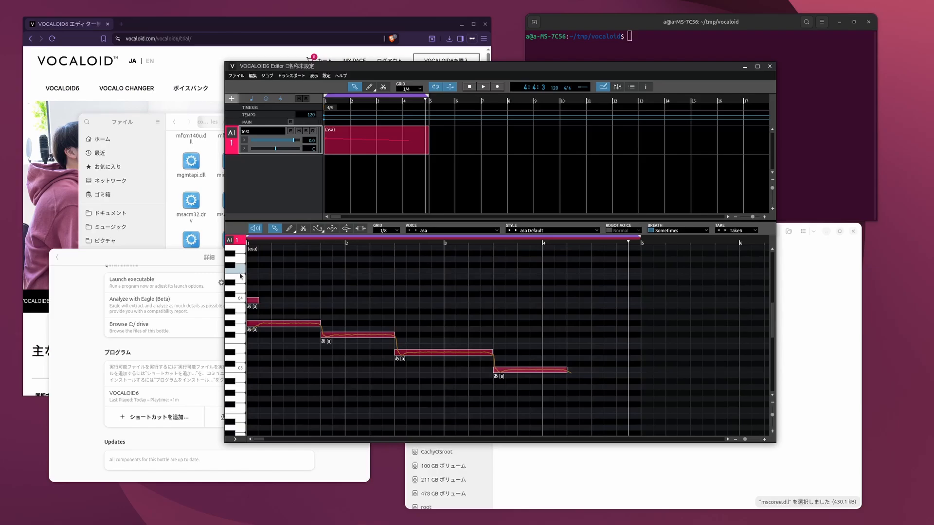
key(Delete)
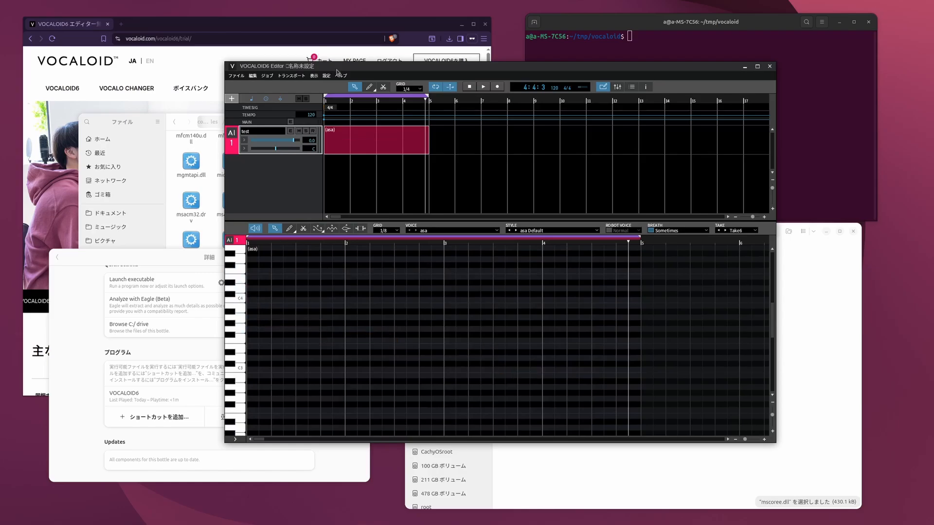
- Draw seven consecutive half-bar notes C1, D1, E1, F1, E1, D1, C1 from bar 1 and play them back from the start
click(289, 228)
scroll(288, 318, down, 2)
scroll(288, 318, down, 5)
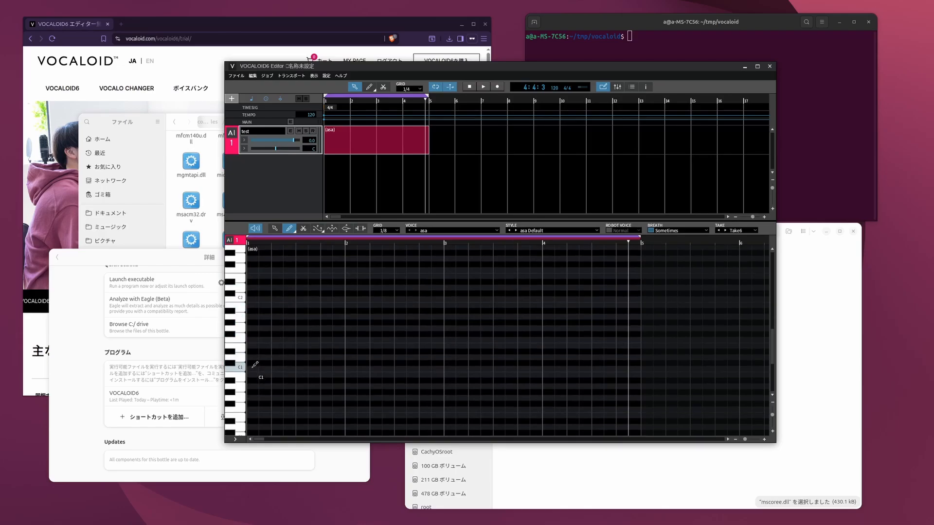
mouse_move(252, 368)
mouse_down()
mouse_move(298, 367)
mouse_move(399, 340)
mouse_move(492, 345)
mouse_move(592, 367)
mouse_up()
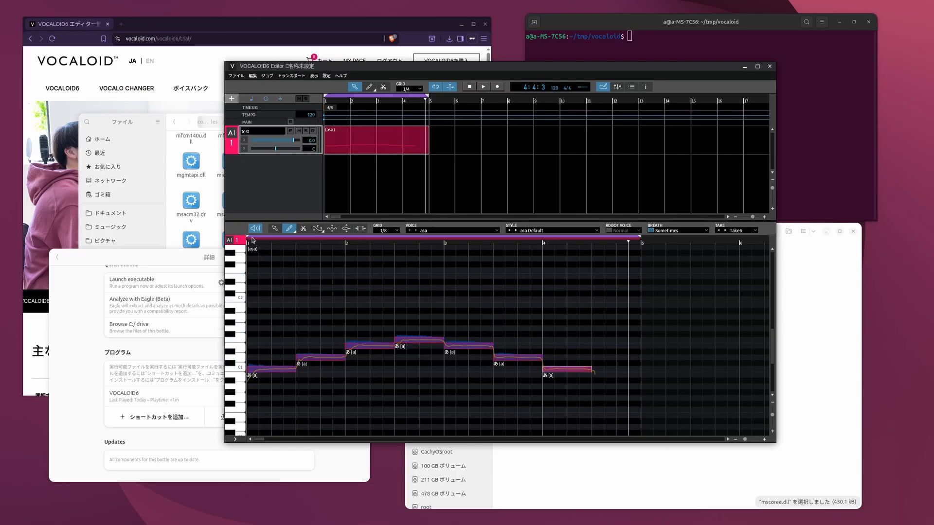
click(248, 240)
click(483, 87)
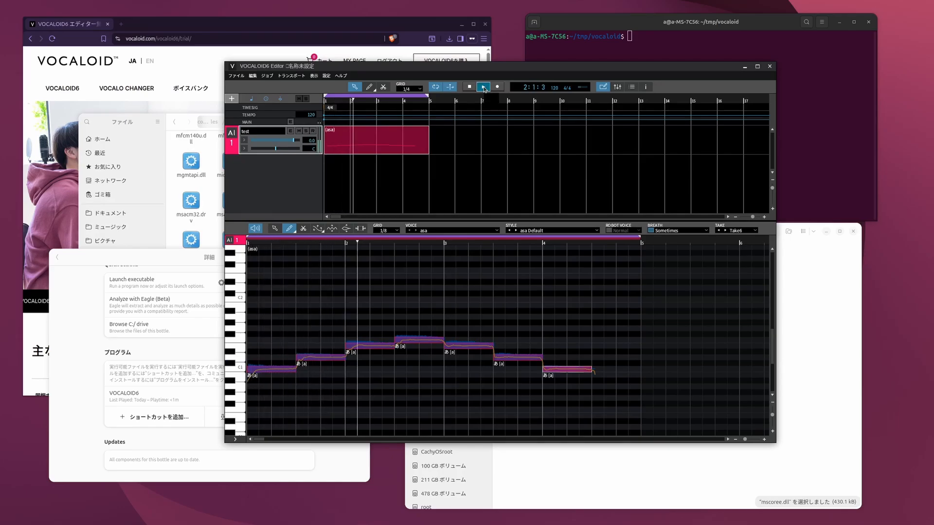
click(468, 88)
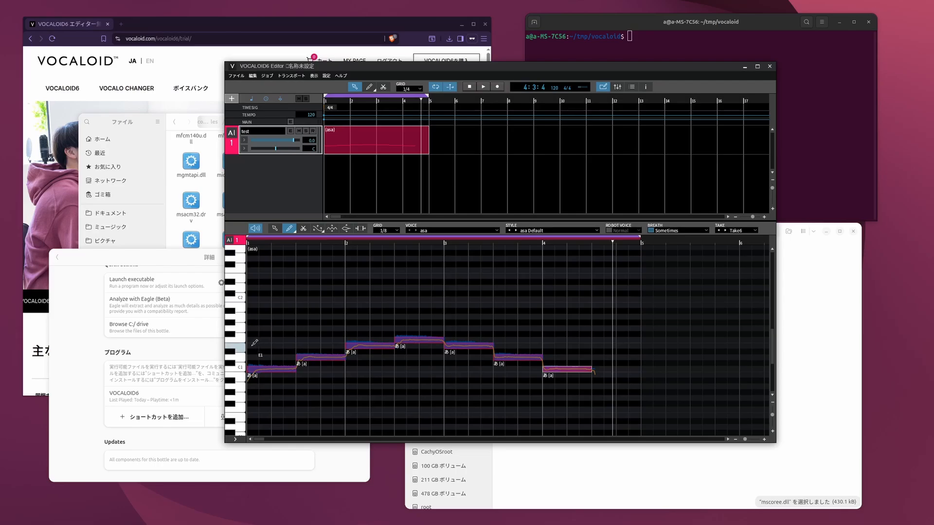
- Add a second row of half-bar notes E1, F1, G1, A1, G1, F1, E1 above the first and play back the part
mouse_move(251, 345)
mouse_down()
mouse_move(345, 339)
mouse_move(439, 316)
mouse_move(603, 341)
mouse_up()
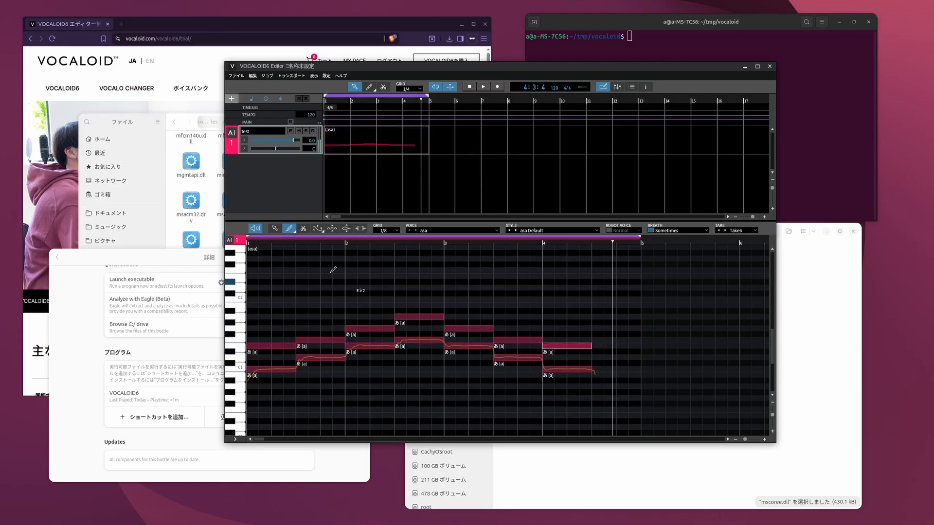
click(483, 87)
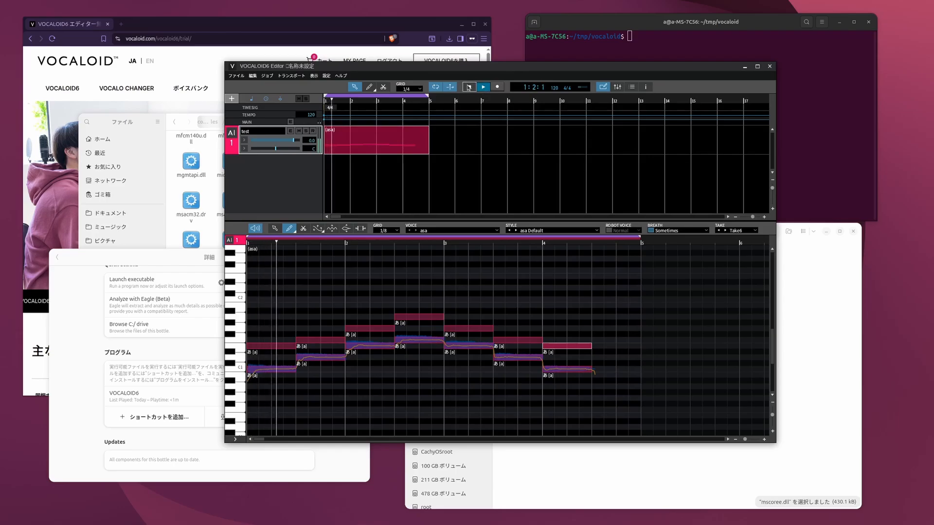
click(483, 89)
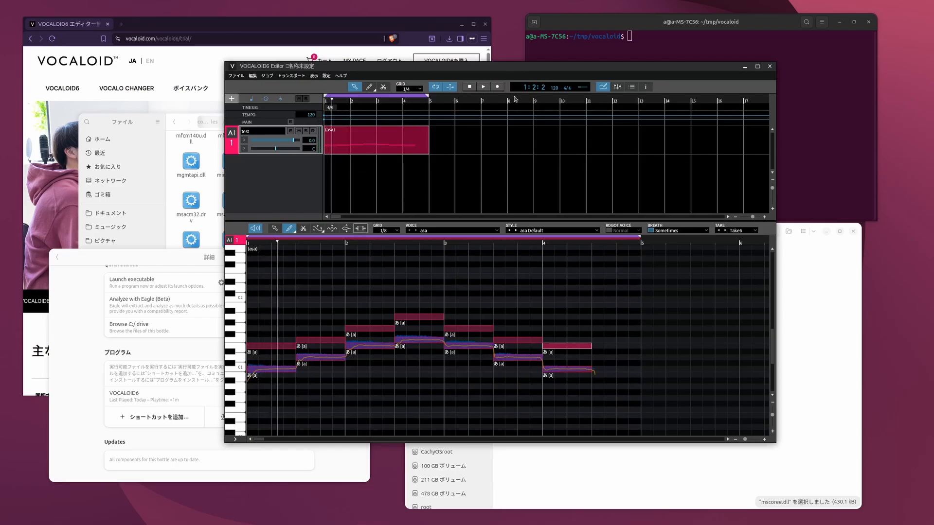
click(471, 88)
click(483, 88)
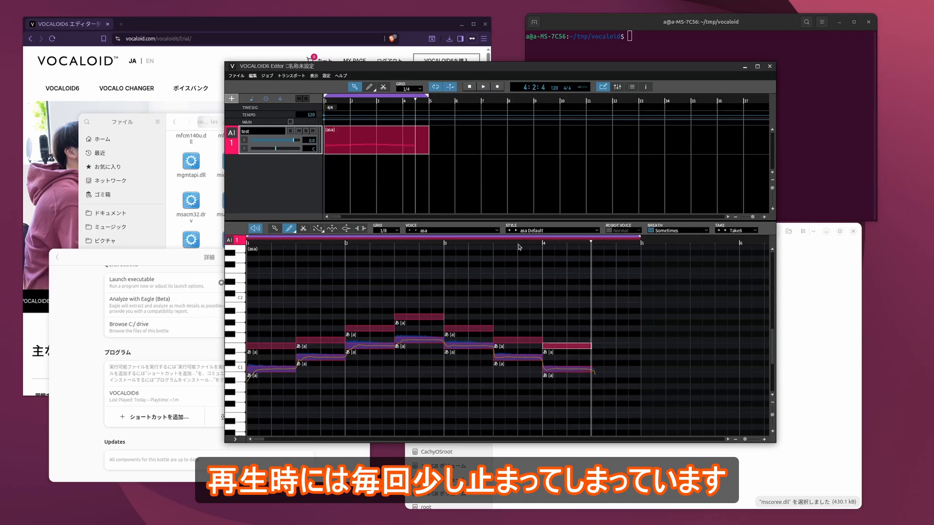
- Move the playback position to 3:3:1 and undo the stray note drawn in bar 2
click(518, 244)
click(496, 244)
click(388, 245)
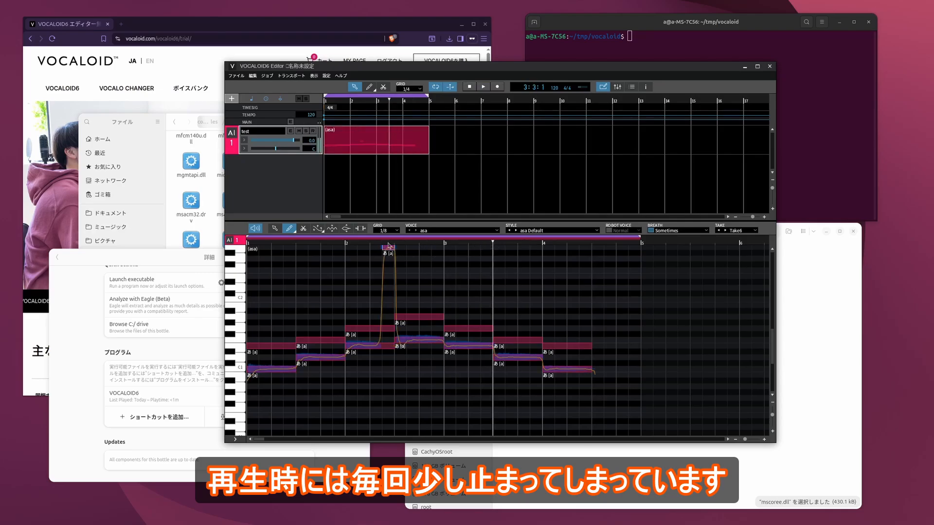
key(ctrl+z)
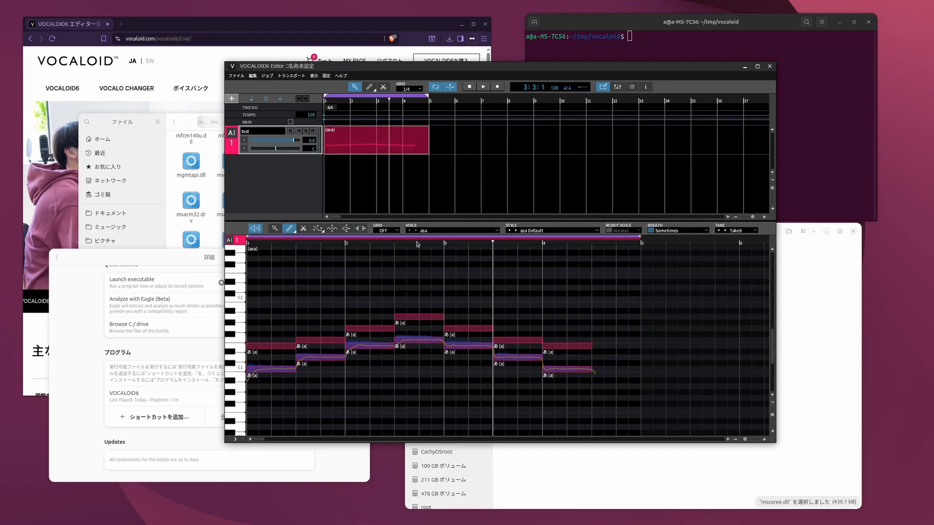
- Export the project as a MIDI file named test with UTF-8 lyrics encoding
click(237, 76)
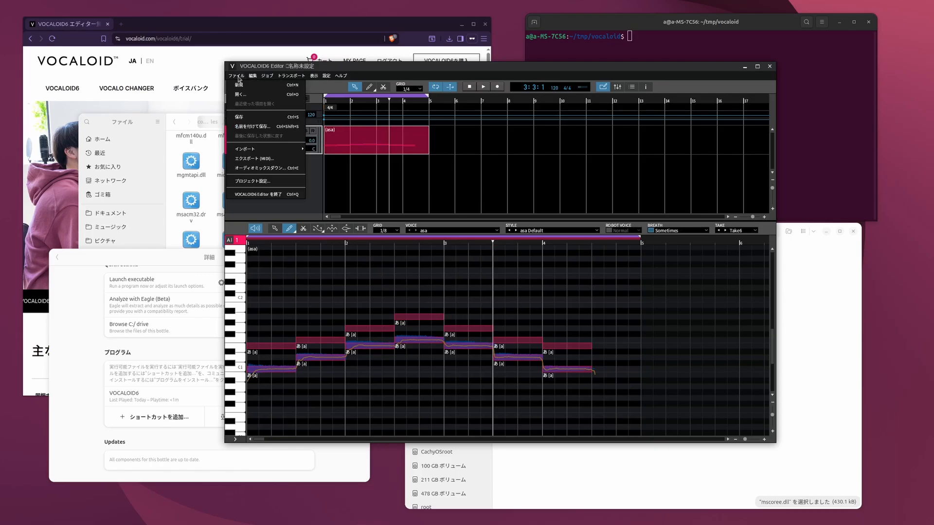
click(284, 159)
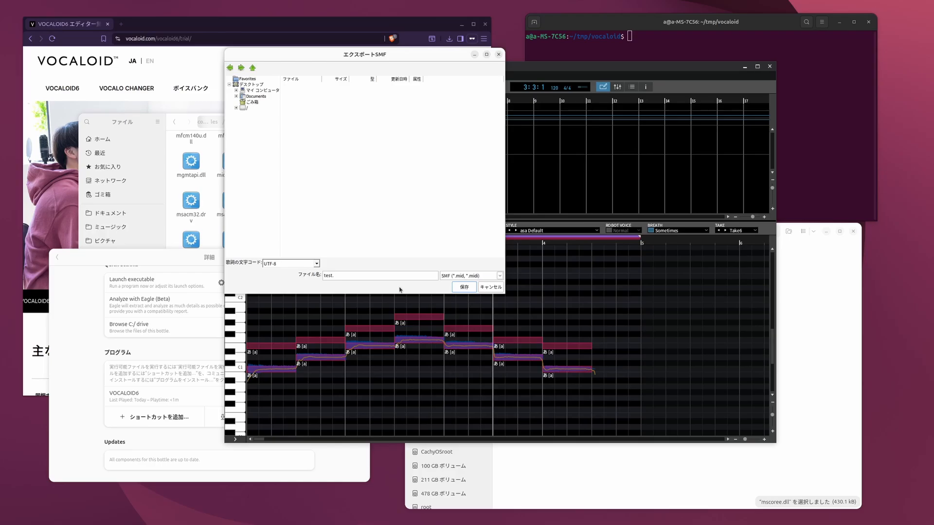
click(465, 287)
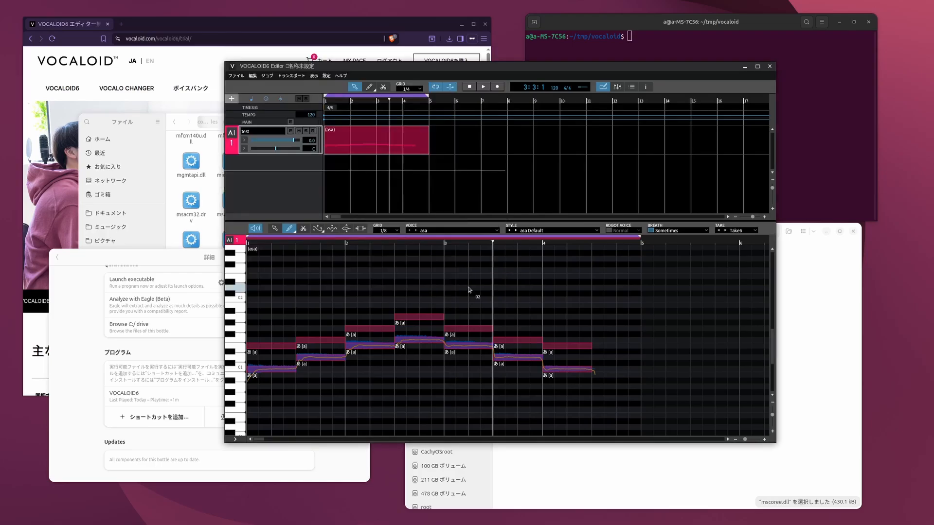
- Browse the bottle's C: drive to the account's folder under drive_c/users and move the file window clear of the editor
click(844, 307)
click(71, 311)
scroll(348, 346, up, 2)
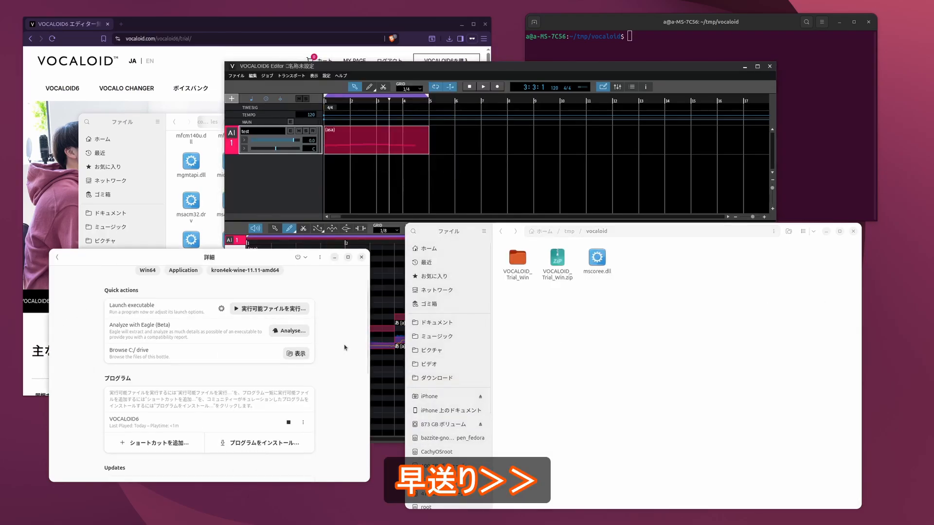
click(296, 353)
double_click(470, 154)
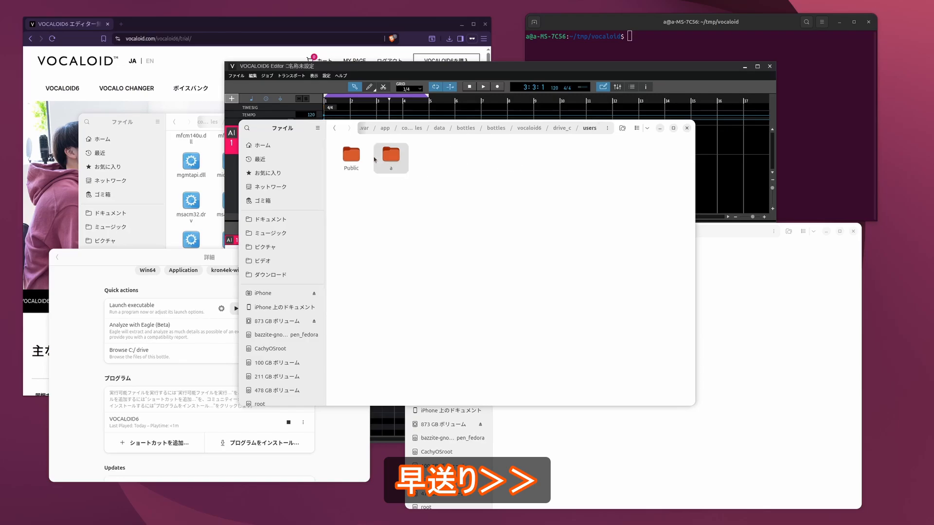
double_click(390, 154)
drag(277, 129, 411, 221)
- Check the save location in the MIDI export dialog and cancel the export
click(269, 69)
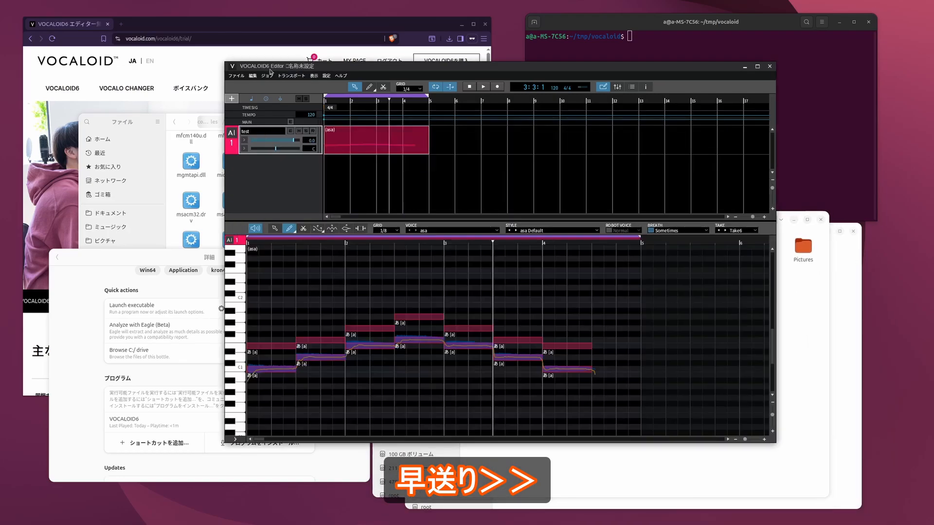
click(236, 76)
click(269, 159)
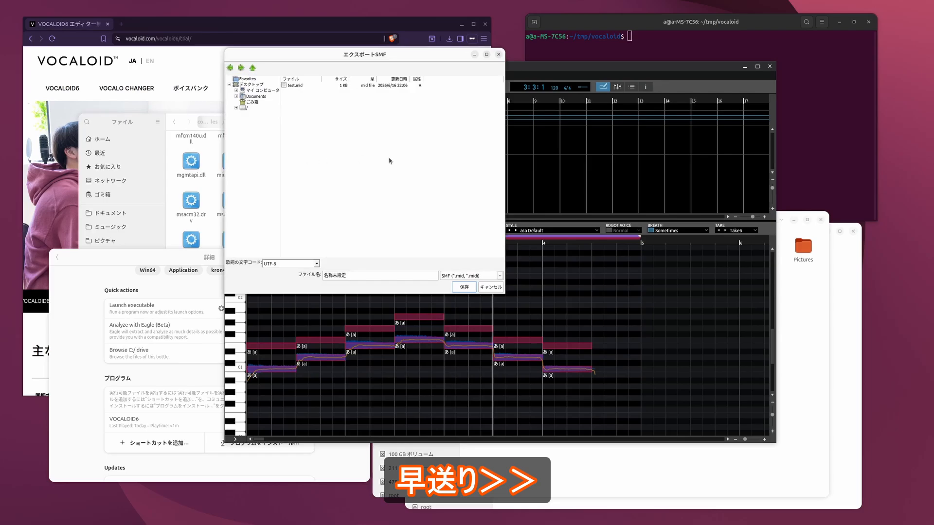
click(491, 287)
- Open the Documents folder in the bottle's user folder and try to open test.mid
click(817, 327)
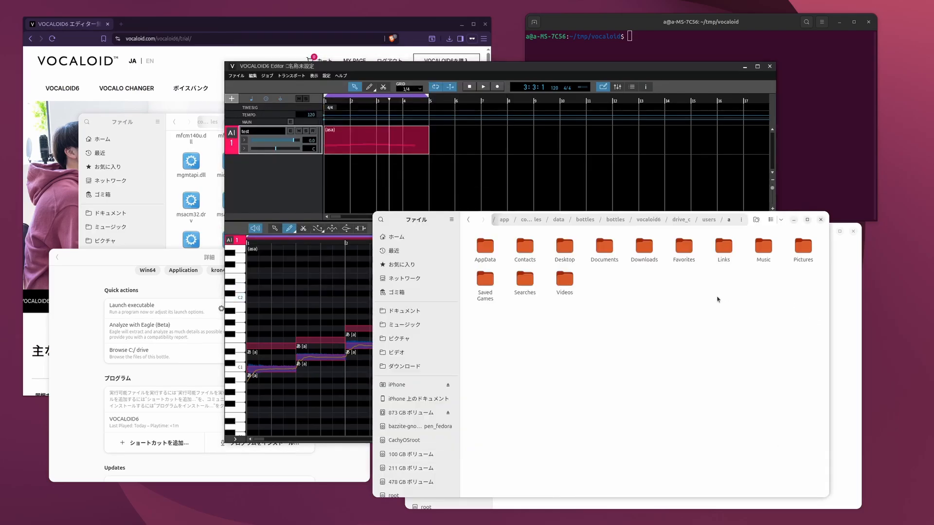
double_click(633, 252)
double_click(491, 251)
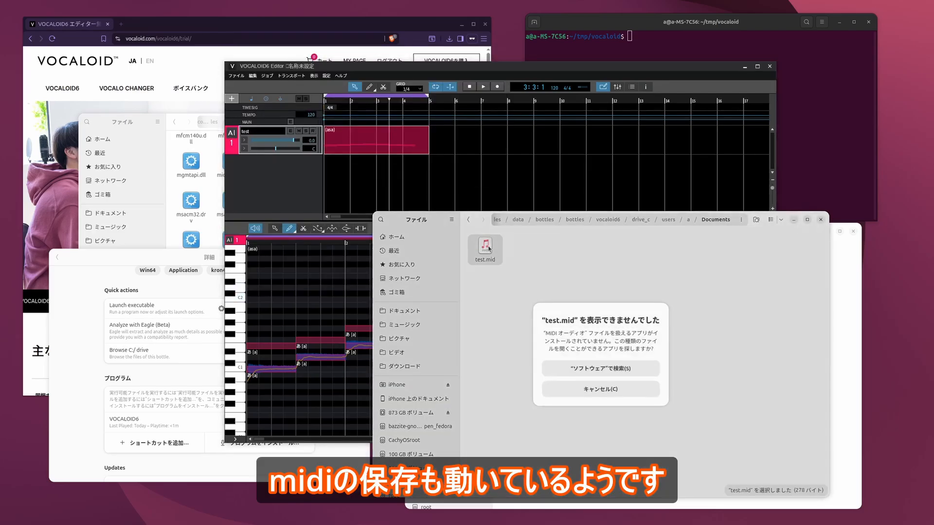
- Dismiss the app-search prompt, save the project as a VOCALOID6 sequence named test1 and select test1.vpr in the bottle's Documents folder
click(608, 389)
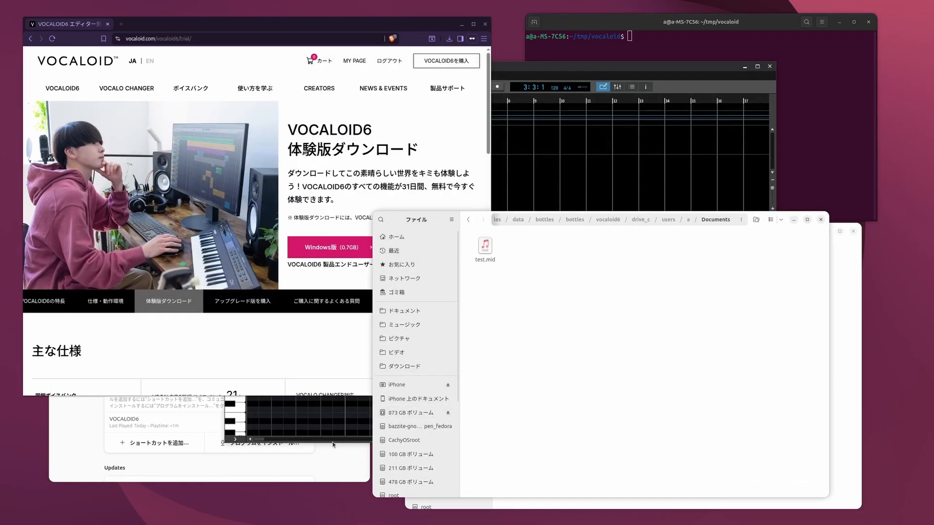
click(334, 445)
click(237, 76)
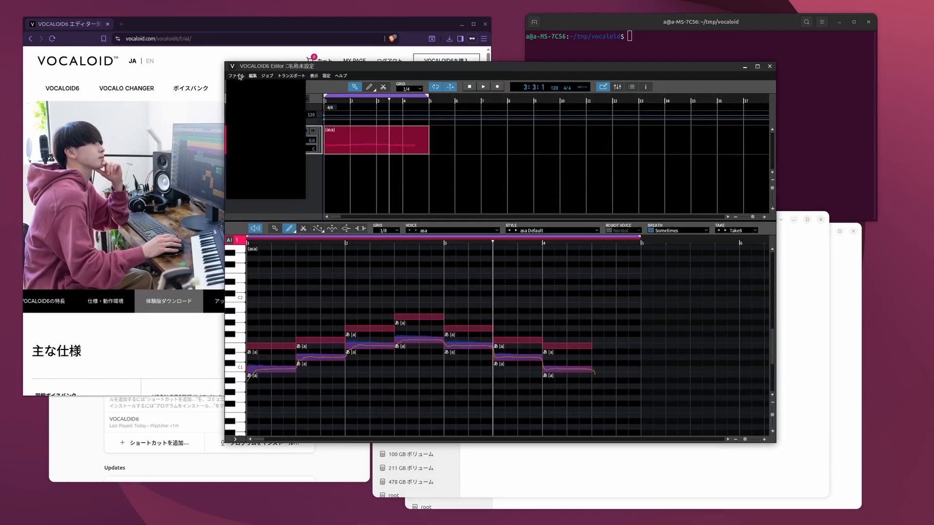
click(290, 132)
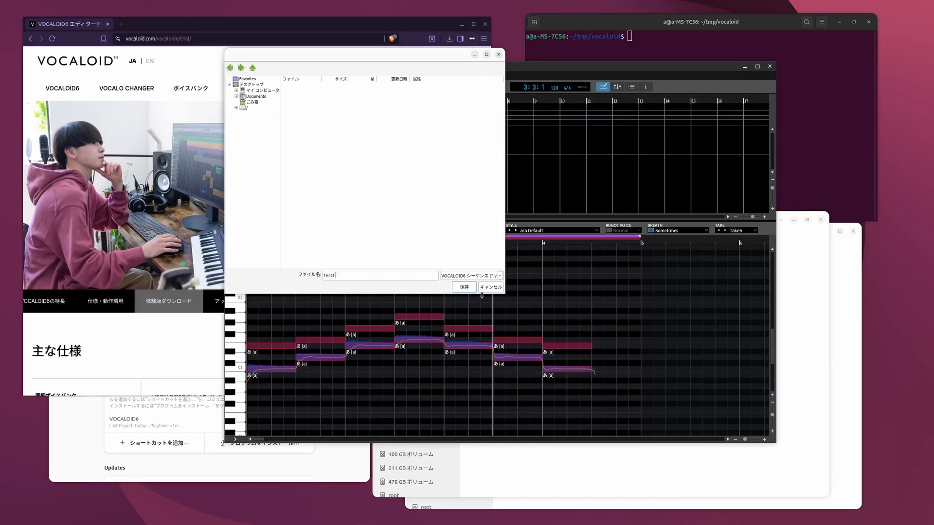
click(465, 287)
click(790, 326)
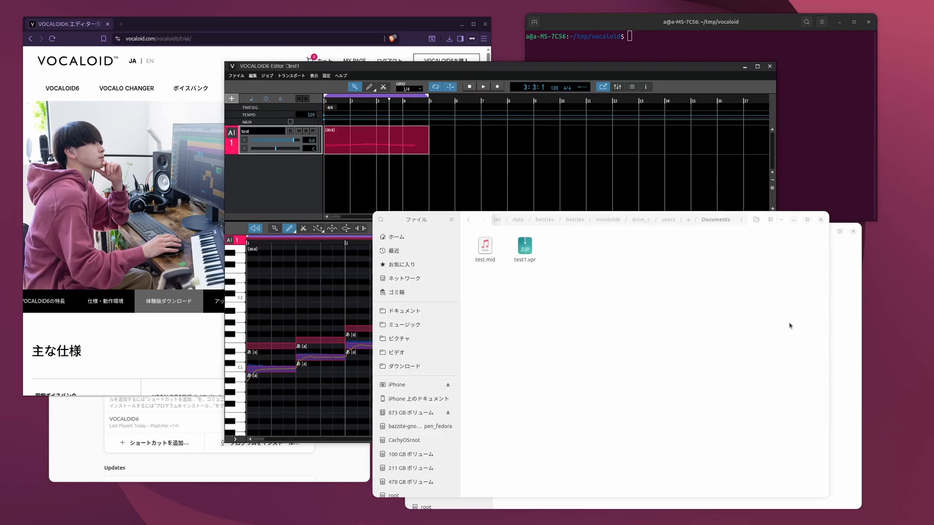
click(524, 251)
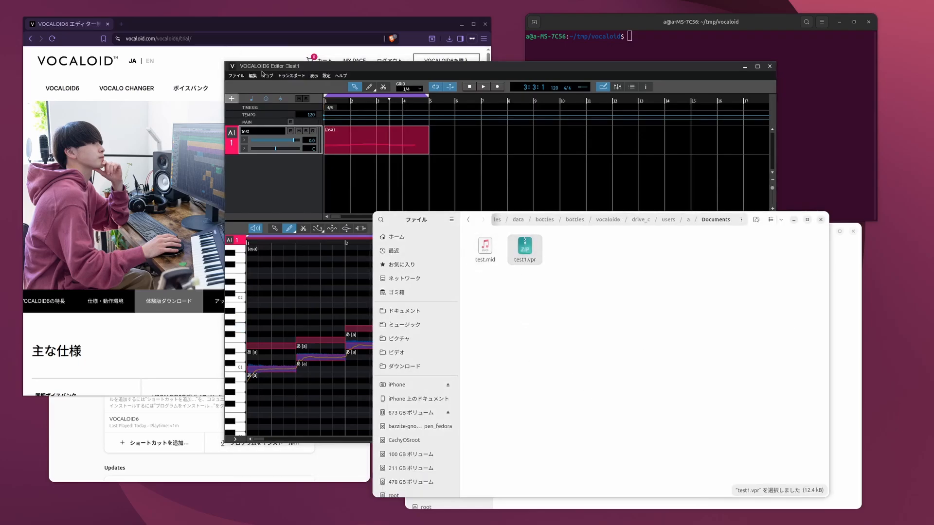
- Return to the VOCALOID6 editor and exit it
click(345, 76)
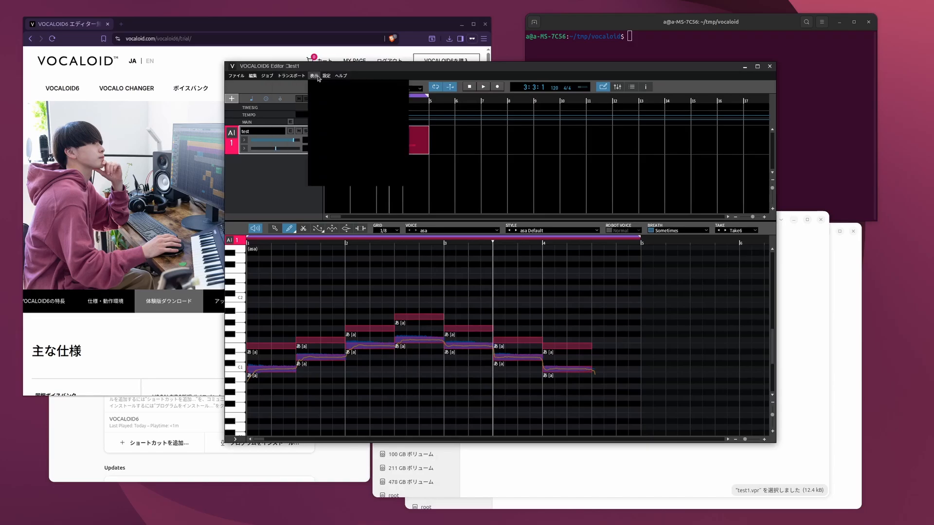
mouse_move(255, 76)
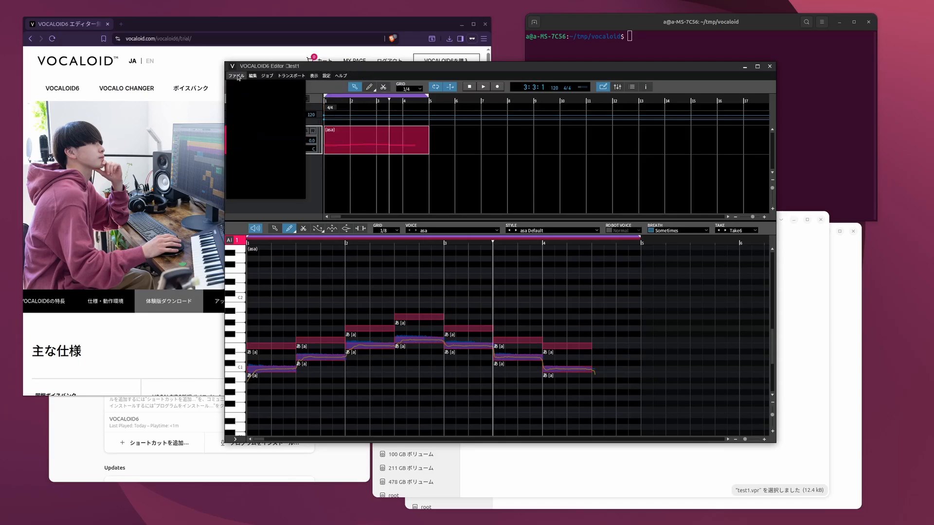
click(262, 197)
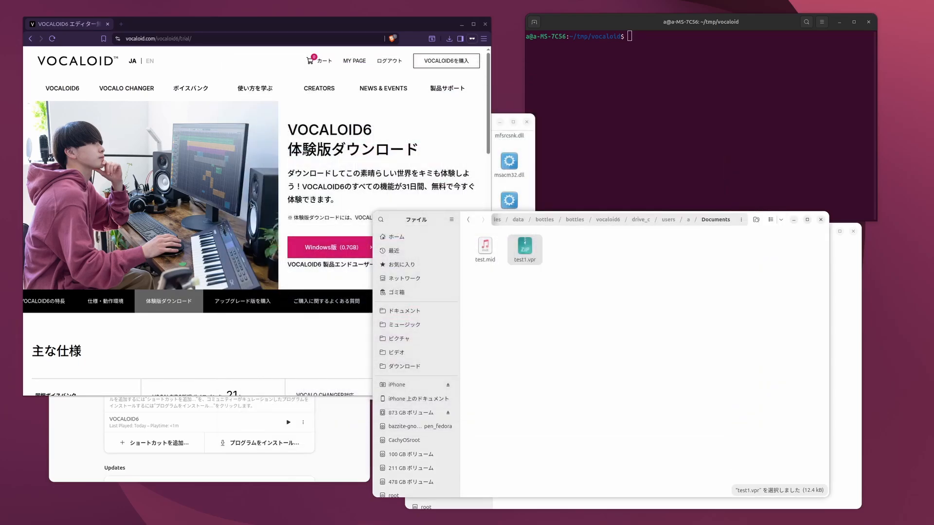